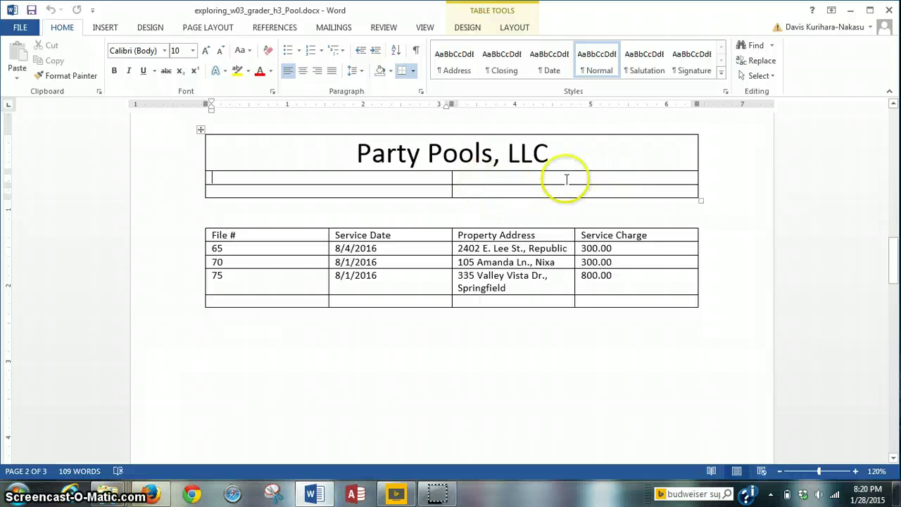
Enter the Invoice Number label with its number in the first cell below the Party Pools, LLC title
click(363, 203)
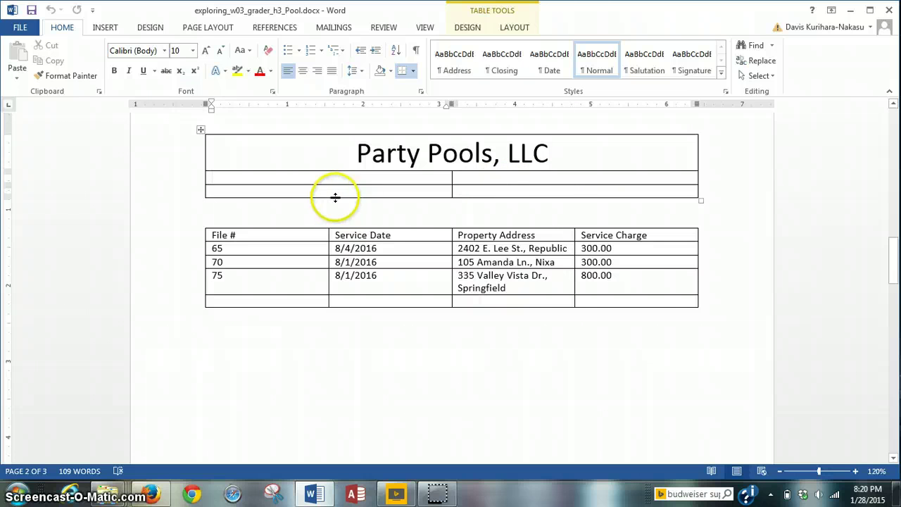
click(315, 219)
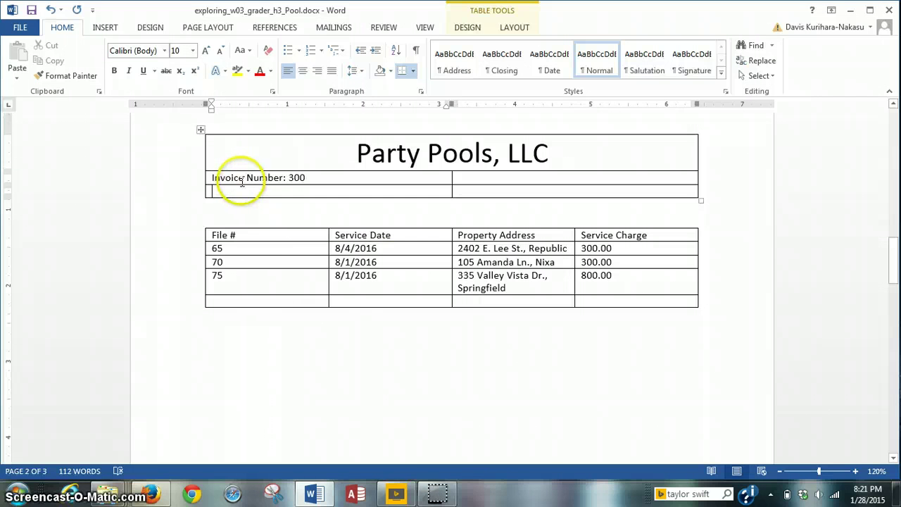
Insert one row below the empty last row of the Party Pools, LLC table
click(241, 194)
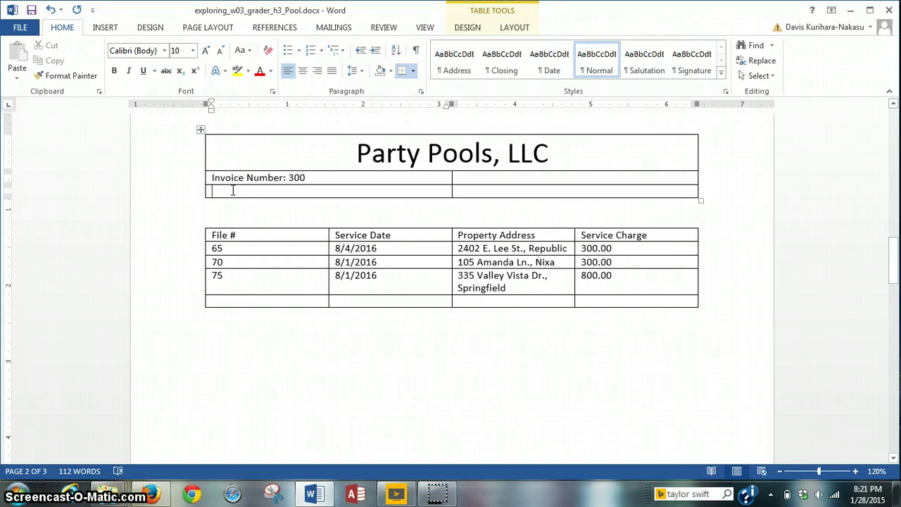
click(106, 27)
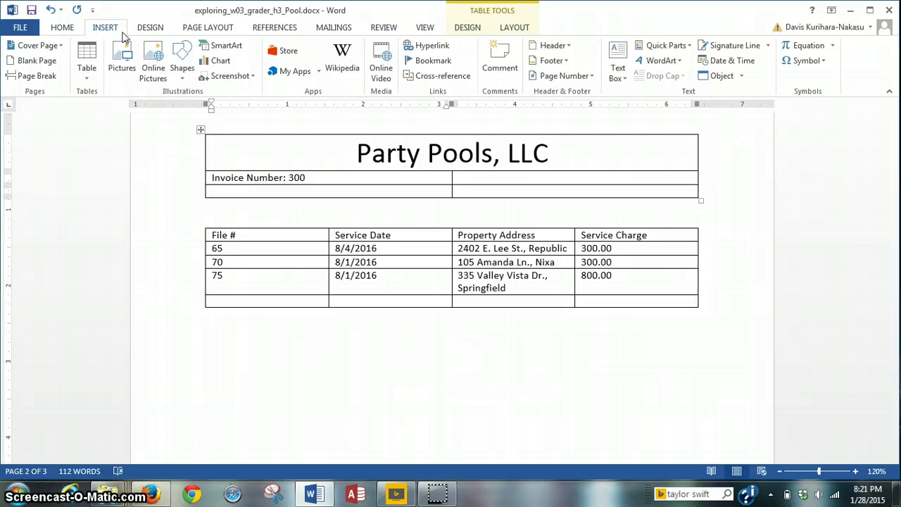
click(218, 194)
right_click(218, 193)
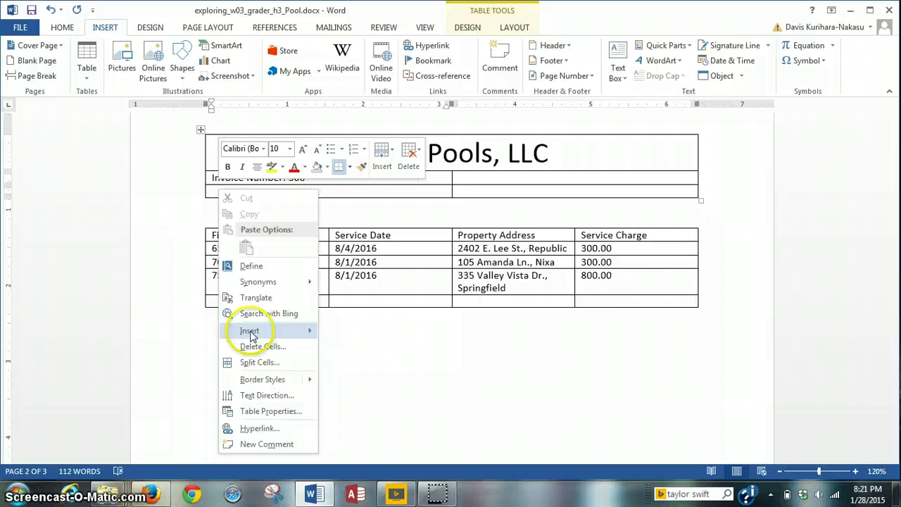
mouse_move(251, 334)
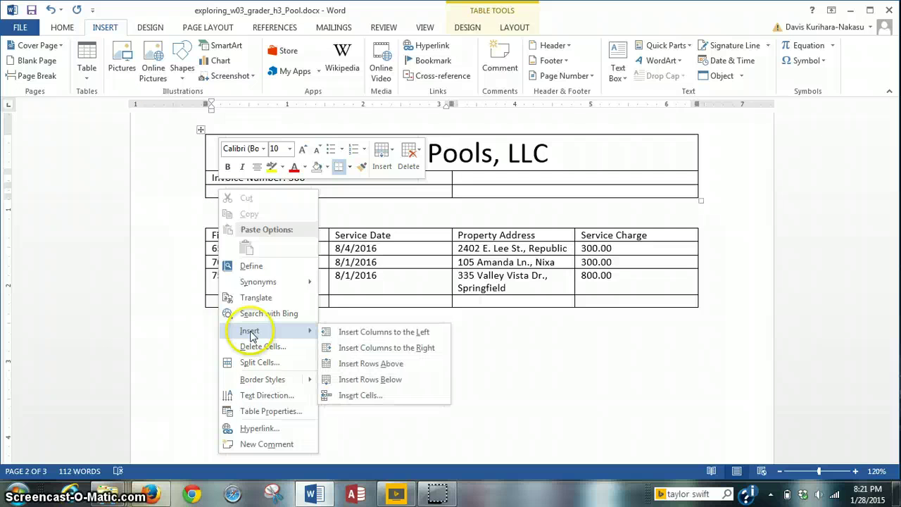
click(355, 378)
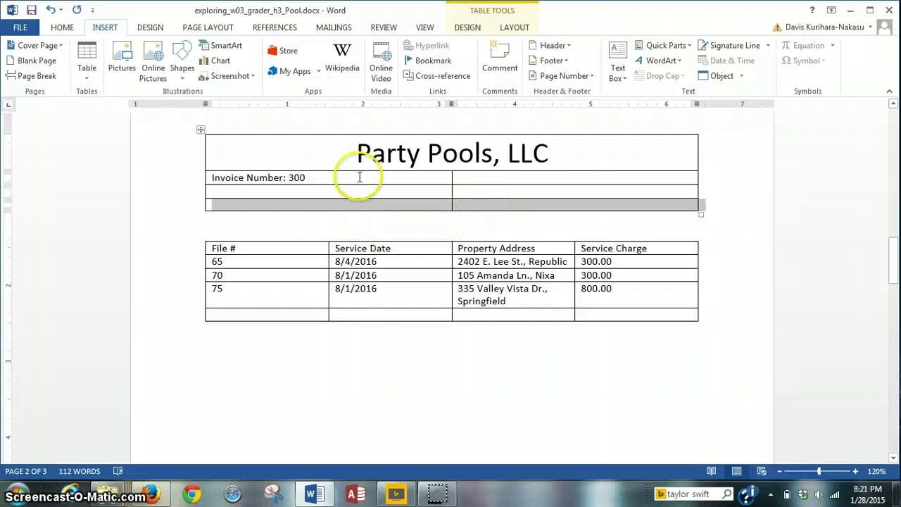
Add two more blank rows beneath the newly inserted row of the Party Pools, LLC table
click(515, 28)
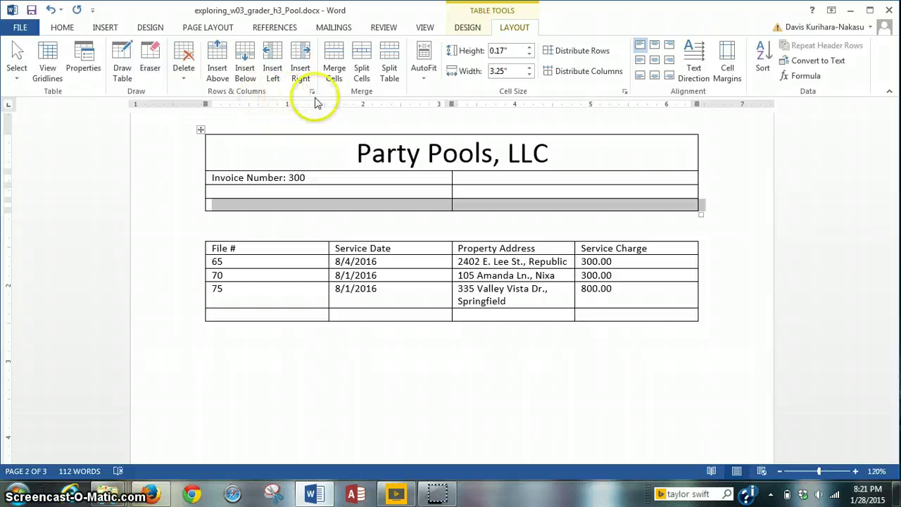
click(245, 73)
click(244, 73)
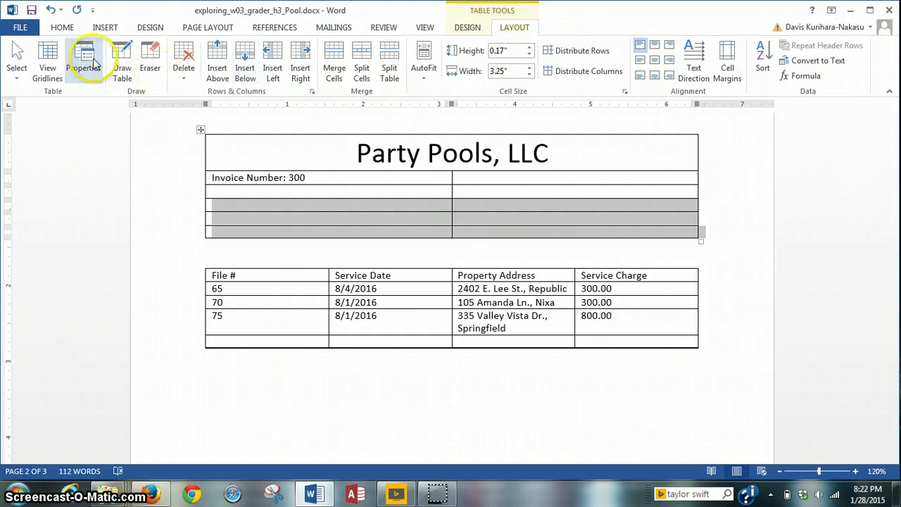
Show the paragraph and other formatting marks in the document
click(61, 27)
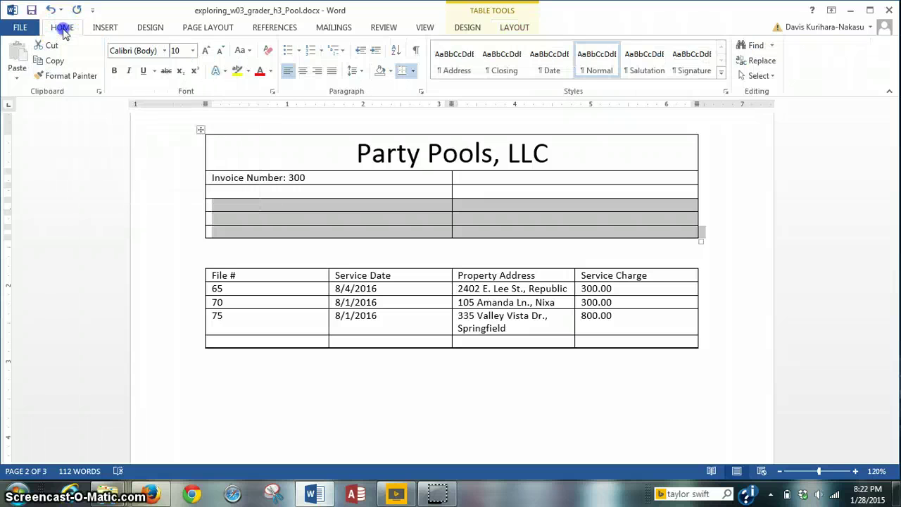
click(417, 51)
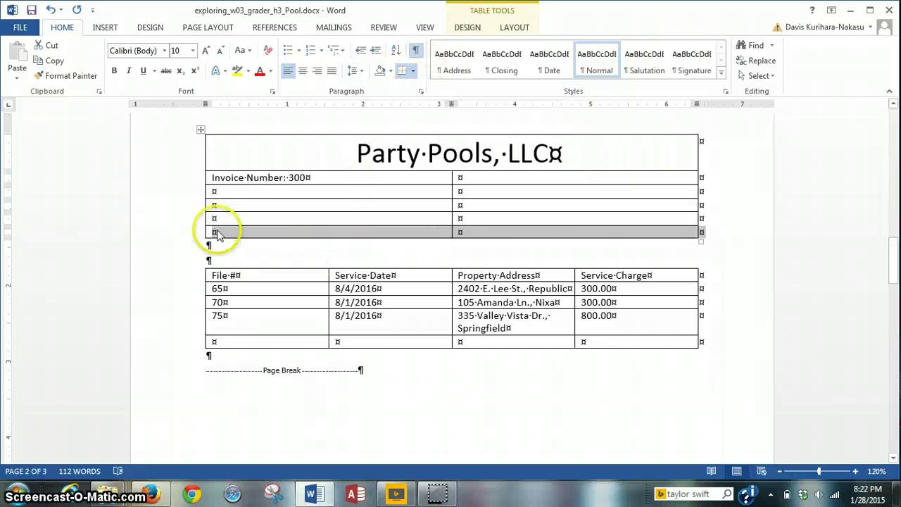
Fill the heading table with Invoice Date: 8/20/2016, Bill to: with the customer's name and address, and Submit Payment to: Party Pools, LLC with its address
click(218, 198)
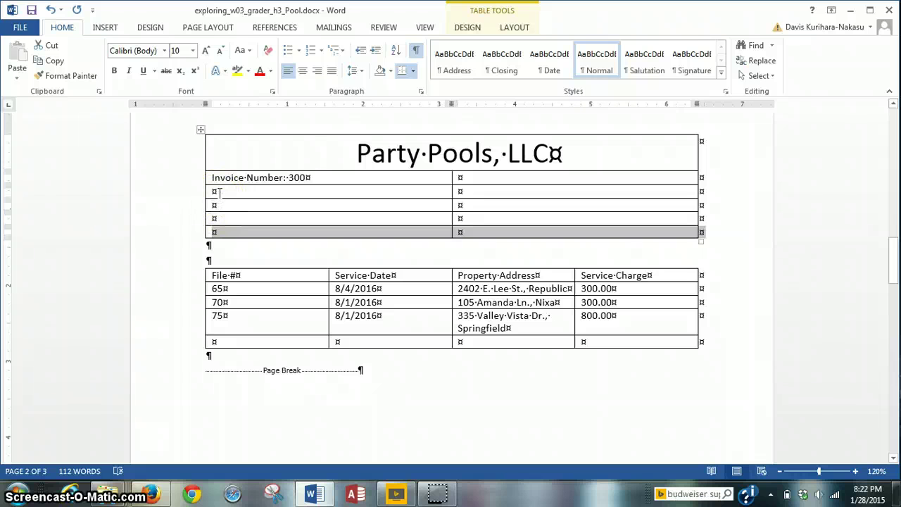
click(220, 192)
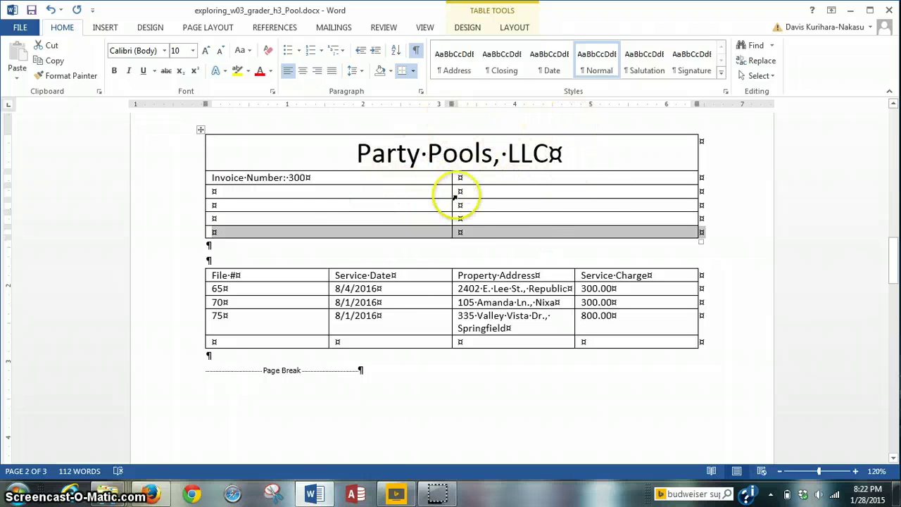
mouse_move(437, 495)
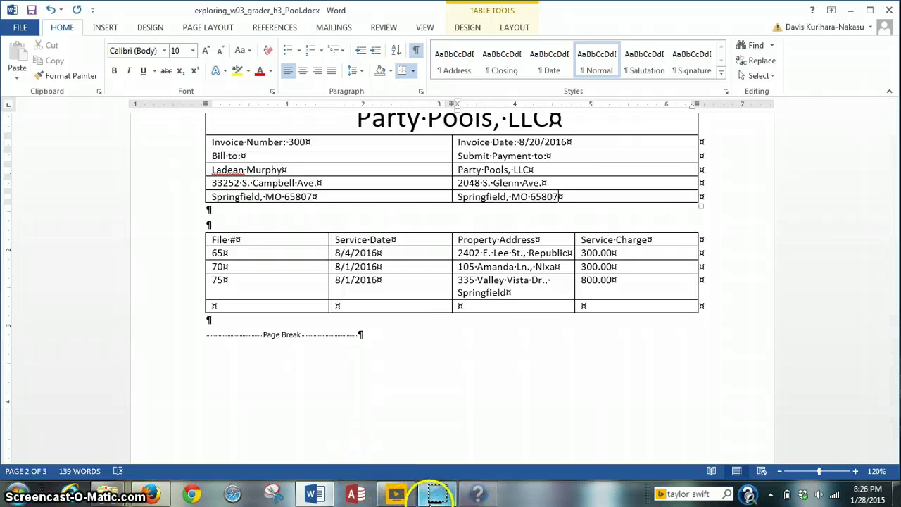
mouse_move(435, 498)
click(244, 384)
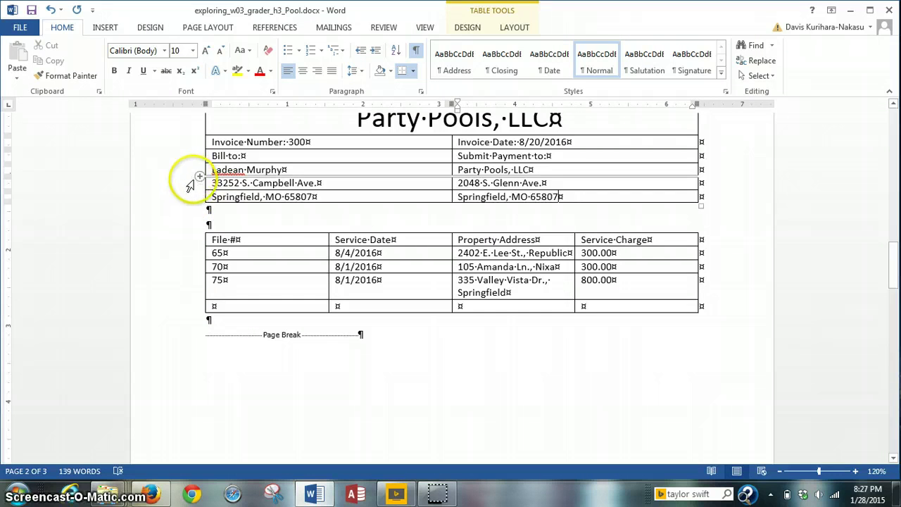
Set the font size of all five rows below the Party Pools, LLC title to 14 pt
mouse_move(200, 162)
drag(204, 141, 505, 197)
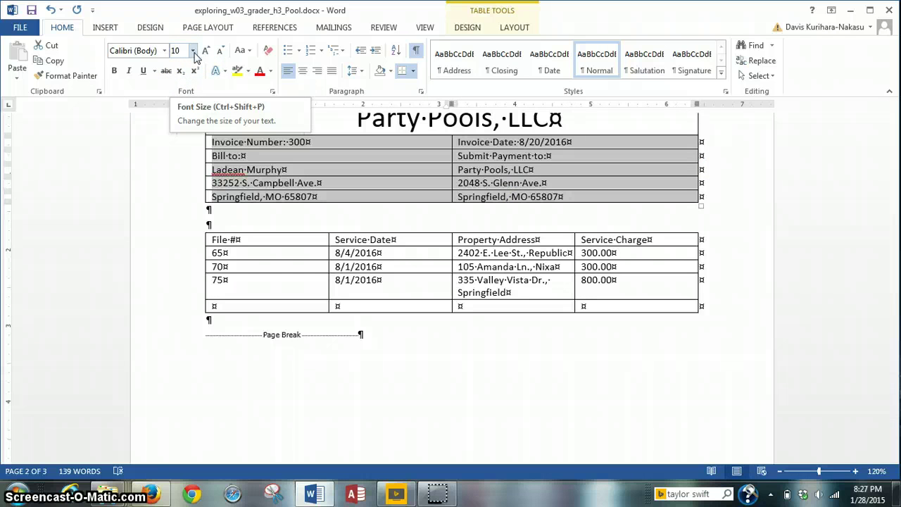
click(194, 54)
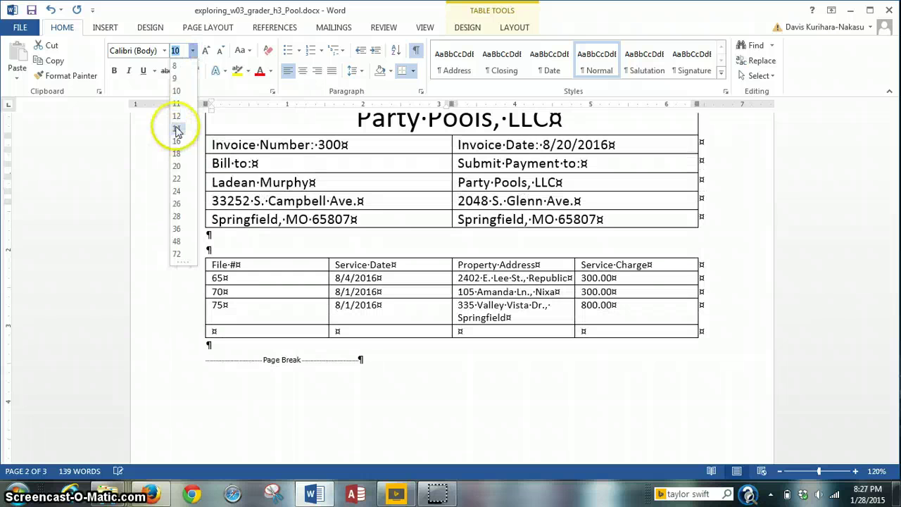
click(177, 129)
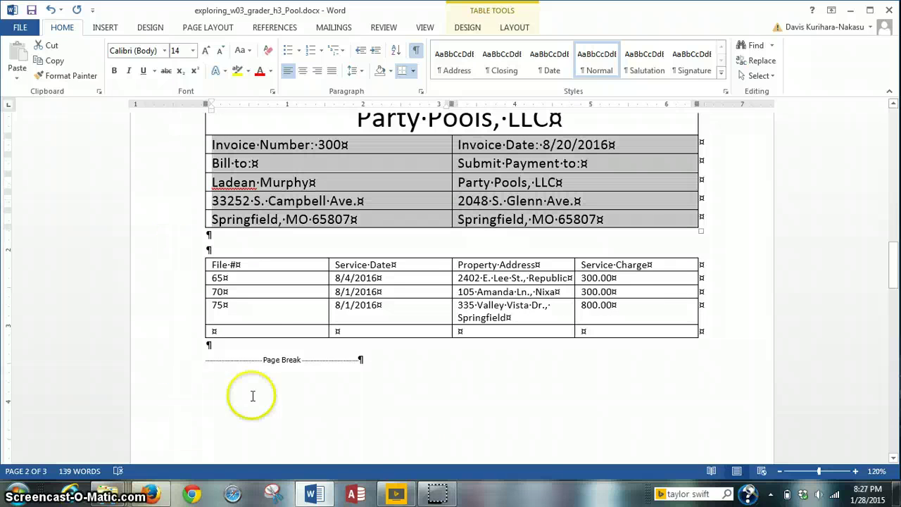
Set the paragraph spacing of the invoice number and invoice date row to 6 pt before and 6 pt after
click(267, 311)
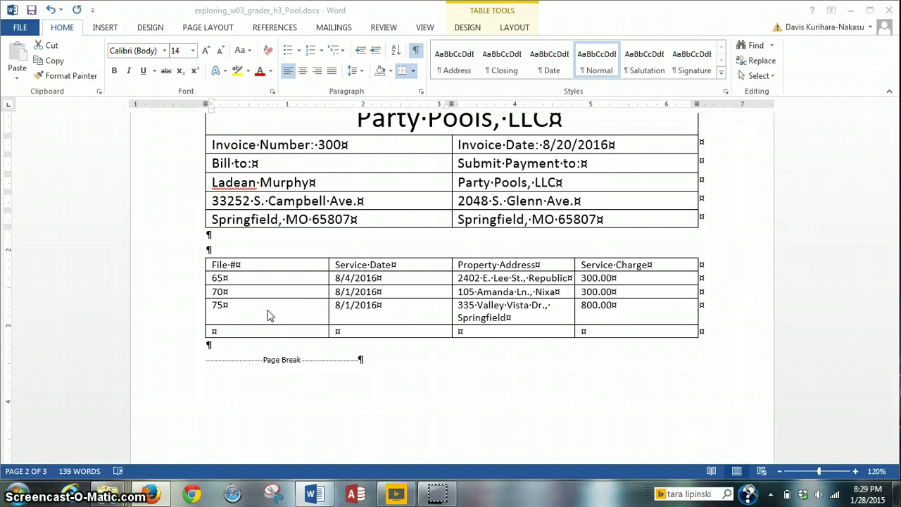
click(208, 148)
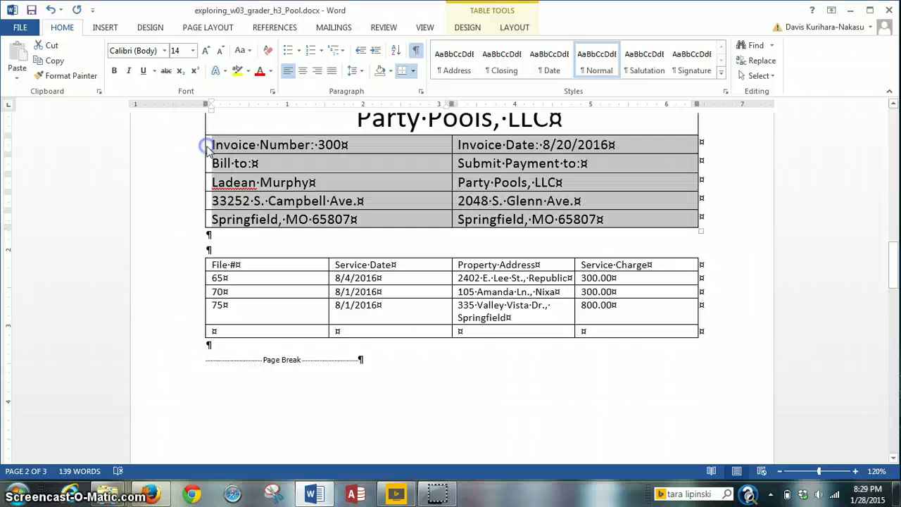
drag(207, 148, 482, 148)
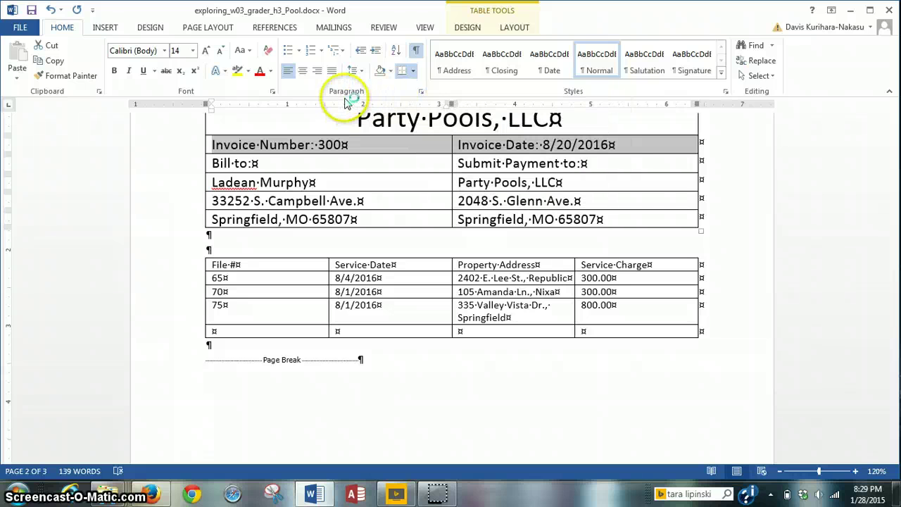
click(422, 93)
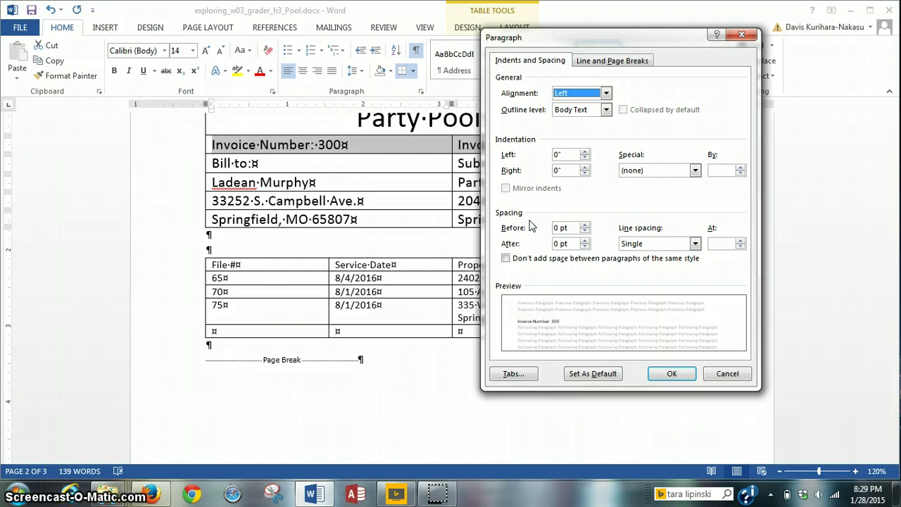
click(584, 227)
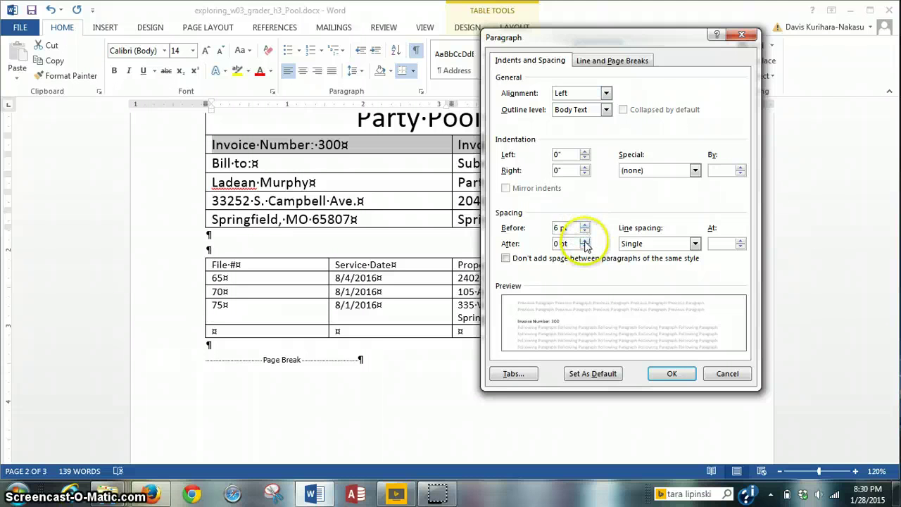
click(584, 240)
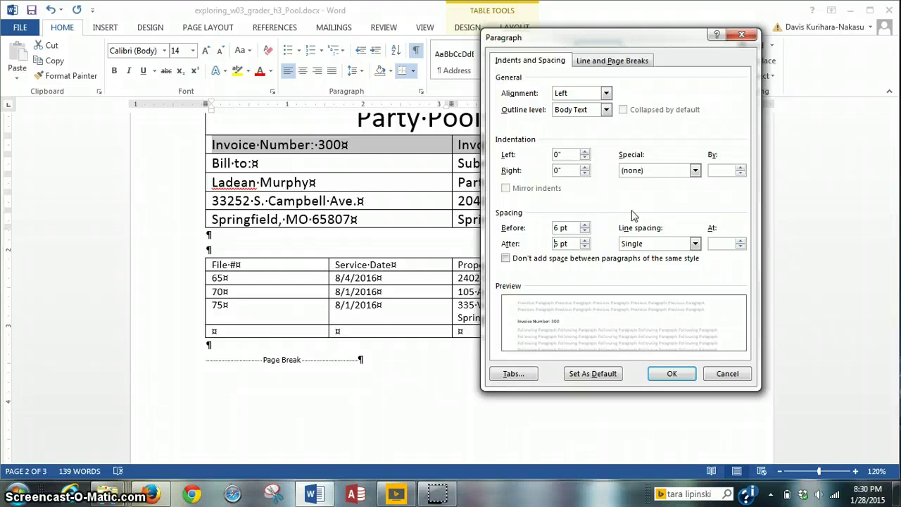
click(653, 374)
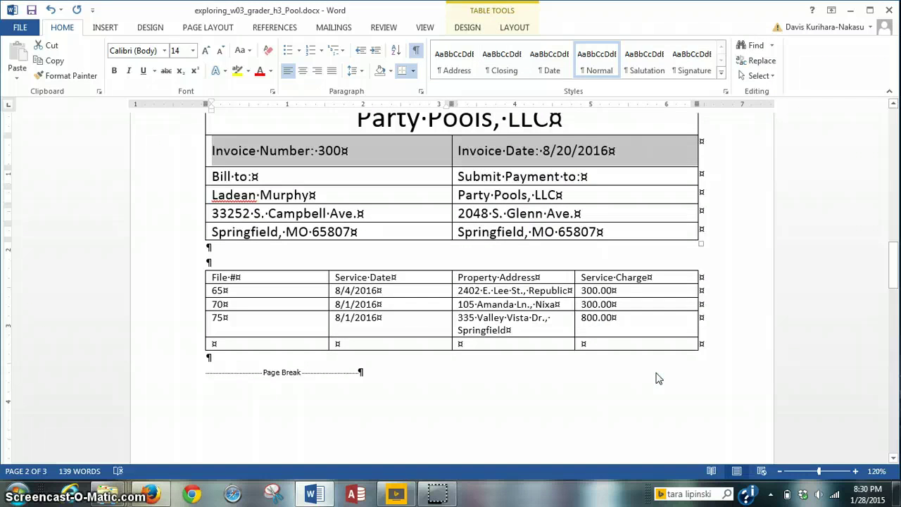
Make the text of the invoice number and invoice date row bold
click(443, 243)
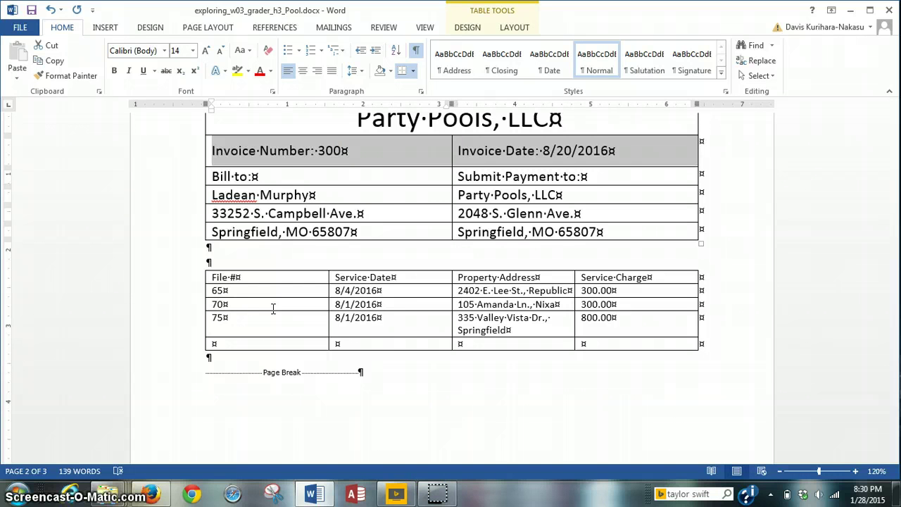
click(225, 158)
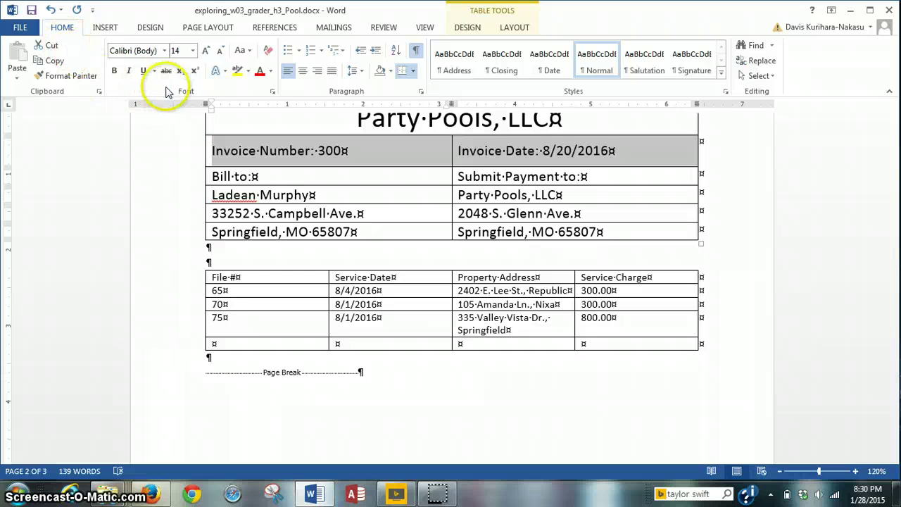
click(115, 72)
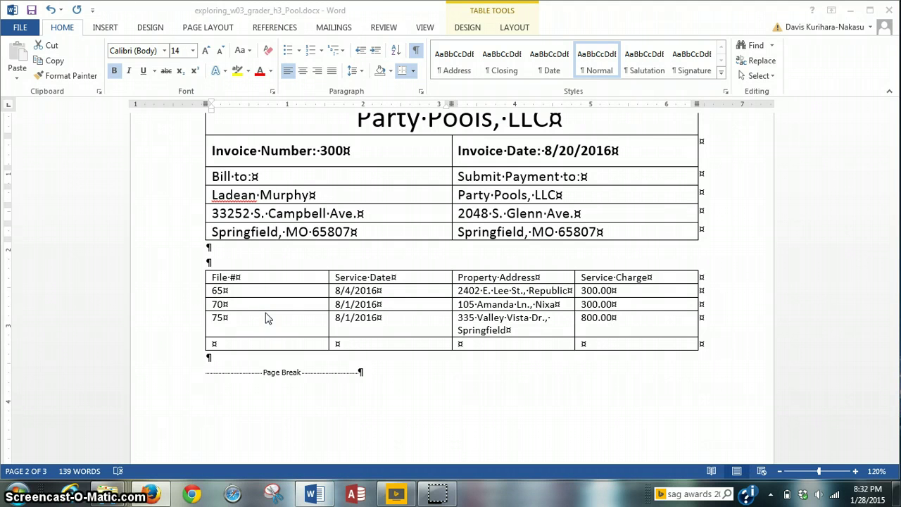
Apply a Box border setting to the entire Party Pools, LLC heading table, leaving only its outside border
click(161, 176)
scroll(161, 176, up, 2)
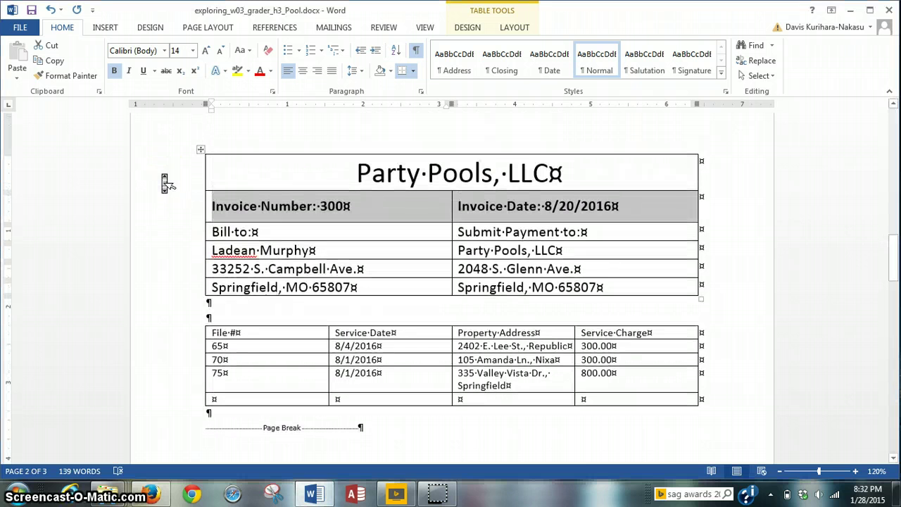
click(159, 179)
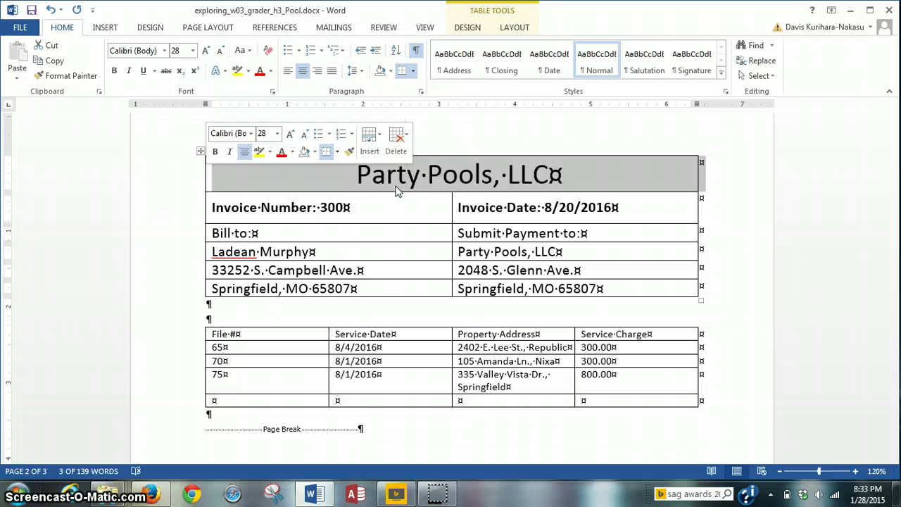
click(177, 207)
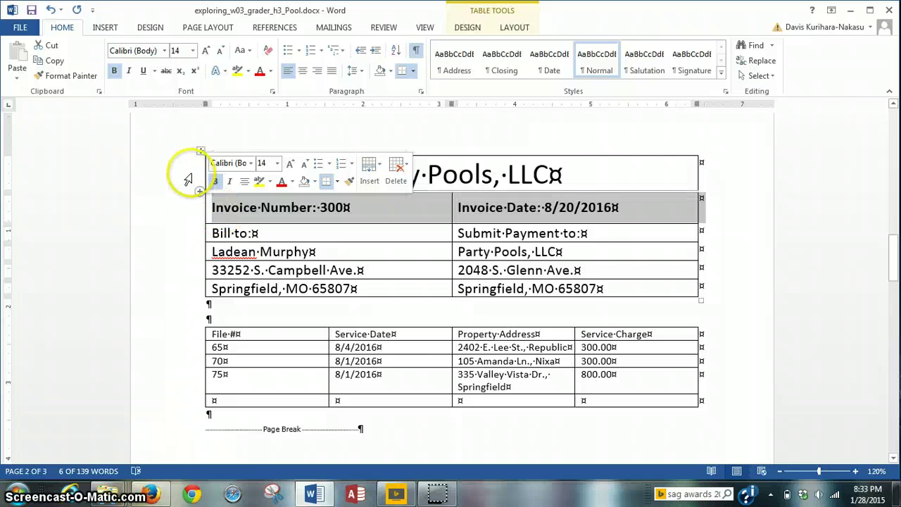
click(199, 152)
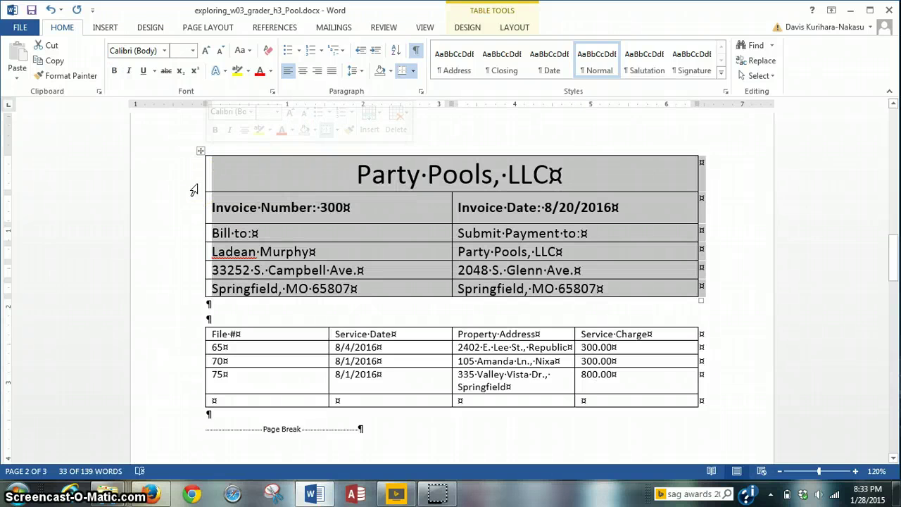
click(194, 173)
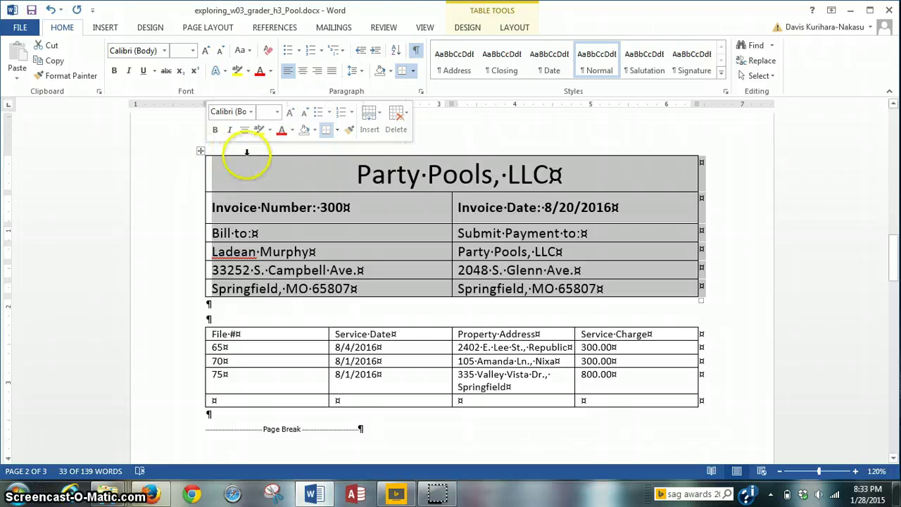
click(466, 28)
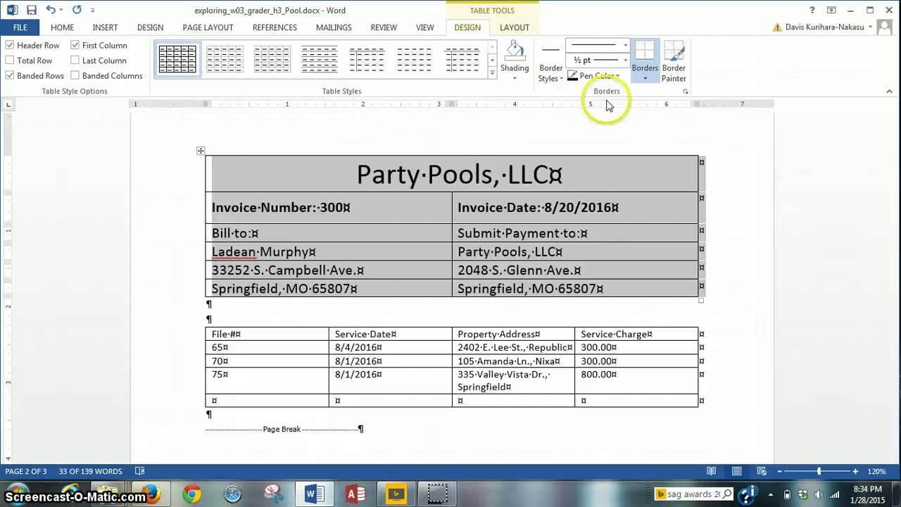
click(686, 93)
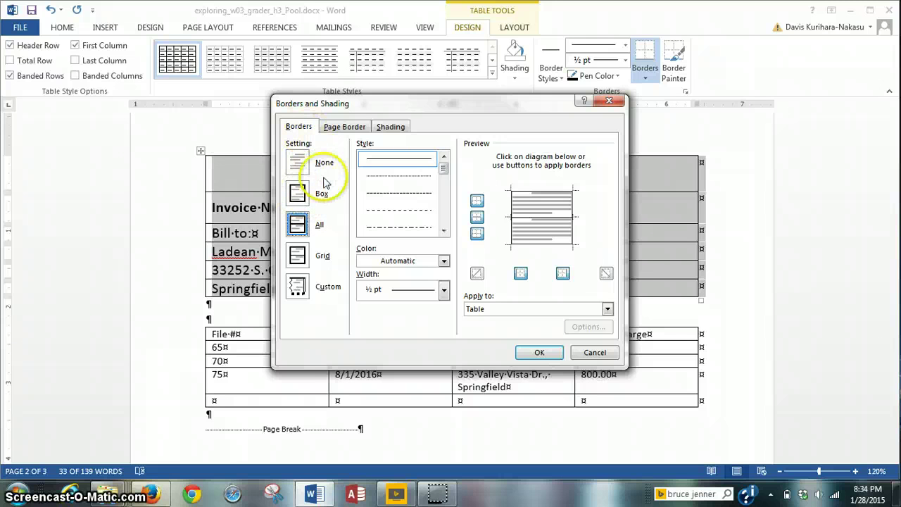
click(297, 195)
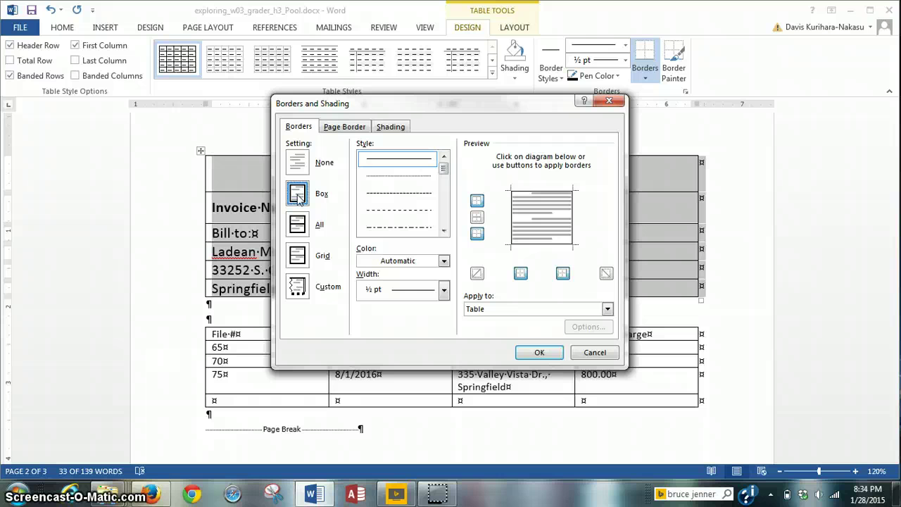
click(357, 275)
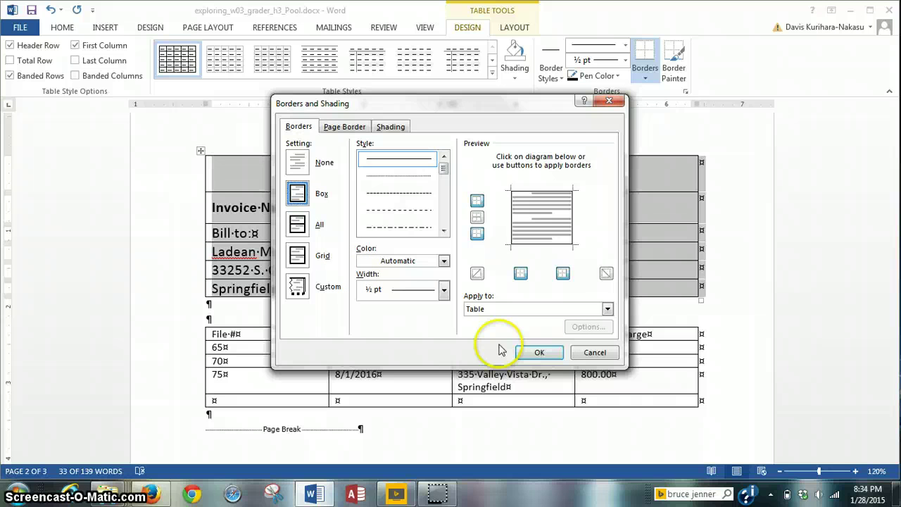
click(525, 351)
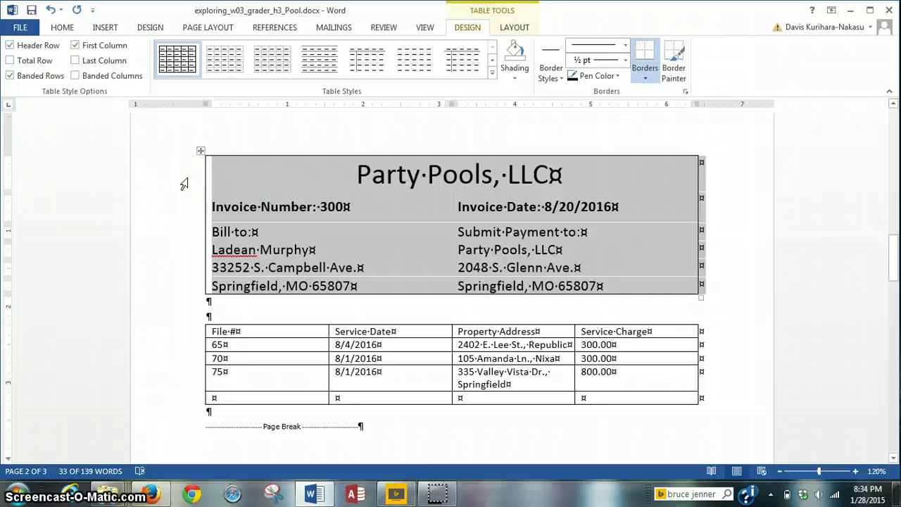
click(437, 493)
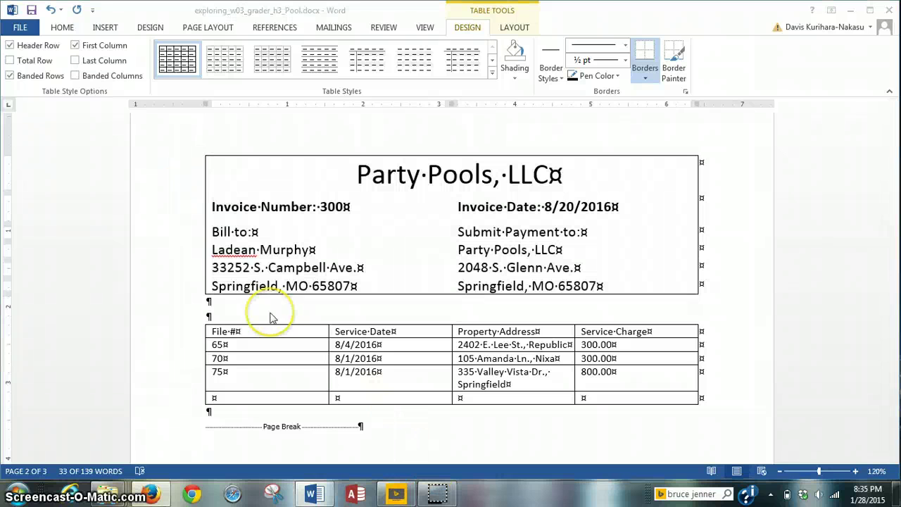
Apply outside borders to the Bill to: and Submit Payment to: row of the heading table
click(215, 235)
click(187, 237)
click(212, 236)
drag(392, 233, 484, 234)
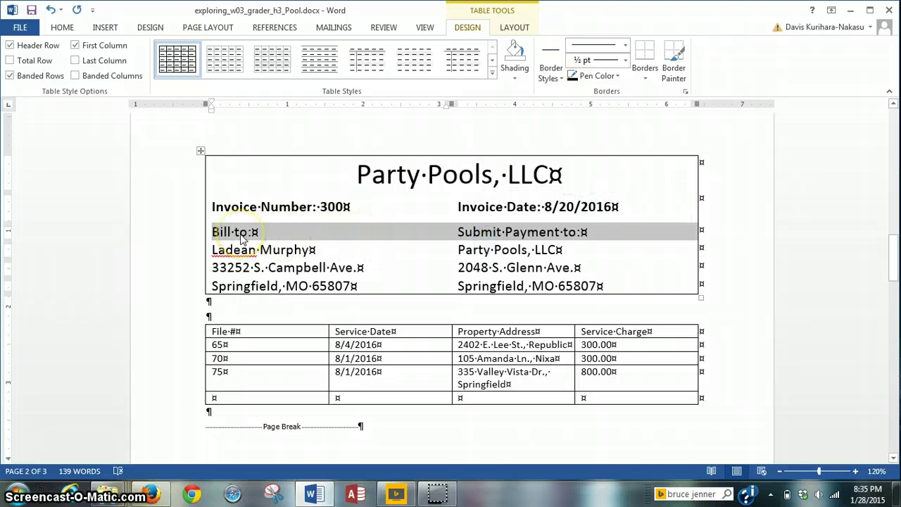
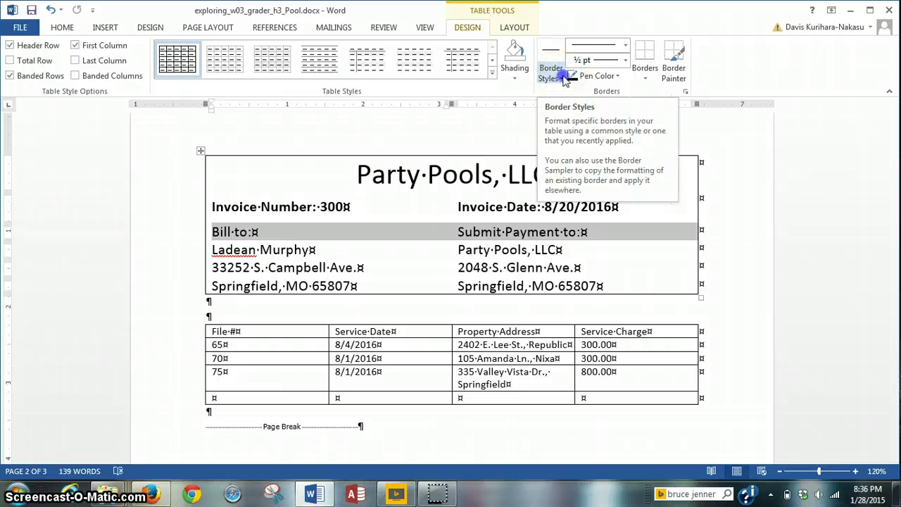
click(563, 78)
click(563, 77)
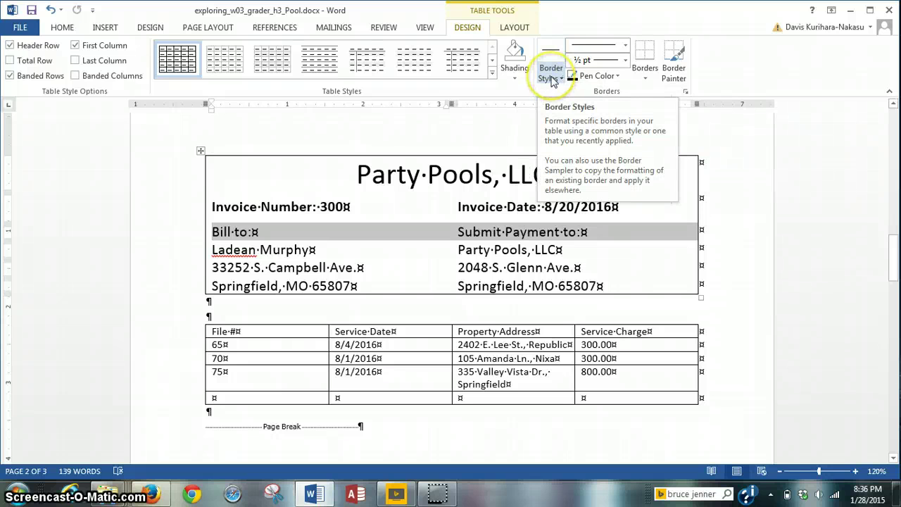
click(646, 76)
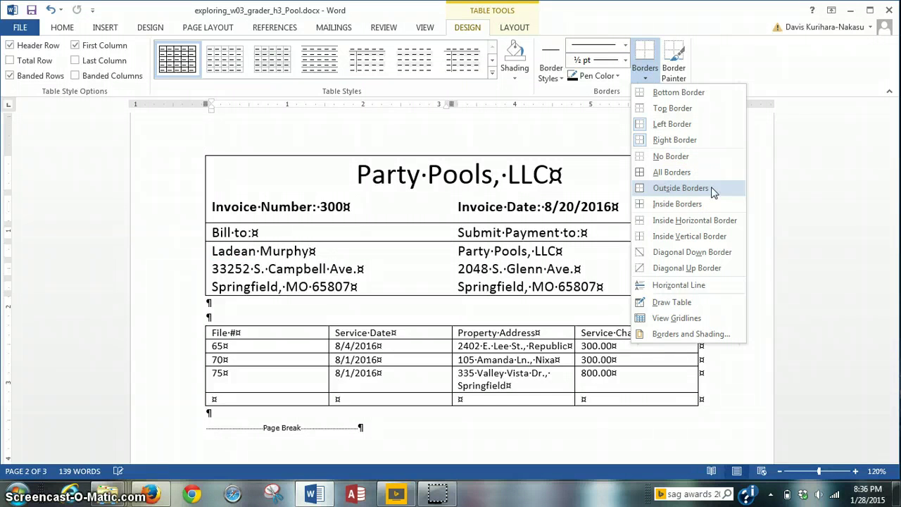
click(713, 190)
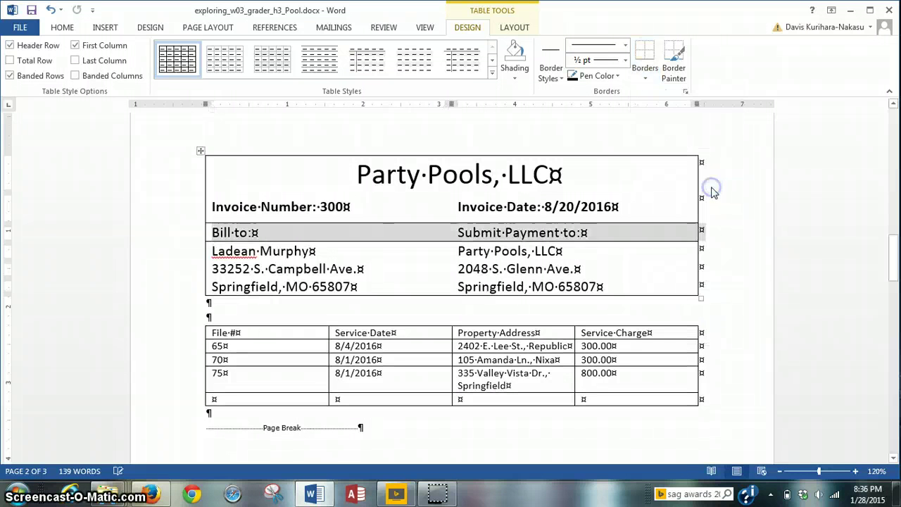
click(641, 230)
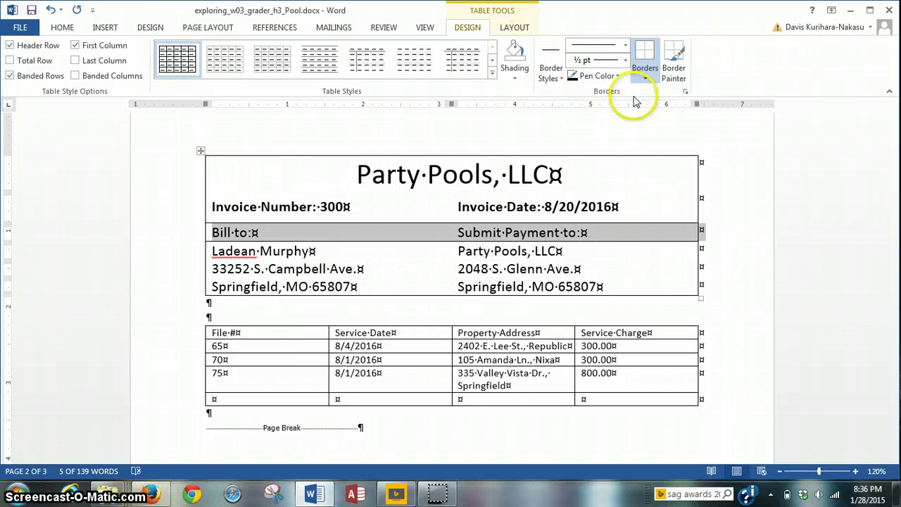
Try to paint borders on the heading table with the pen color Blue, Accent 1, Darker 25%
click(616, 76)
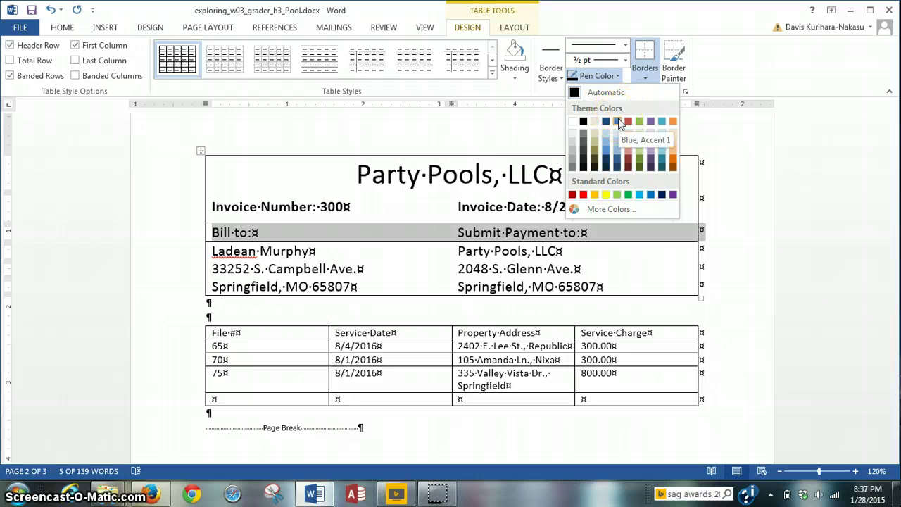
click(617, 162)
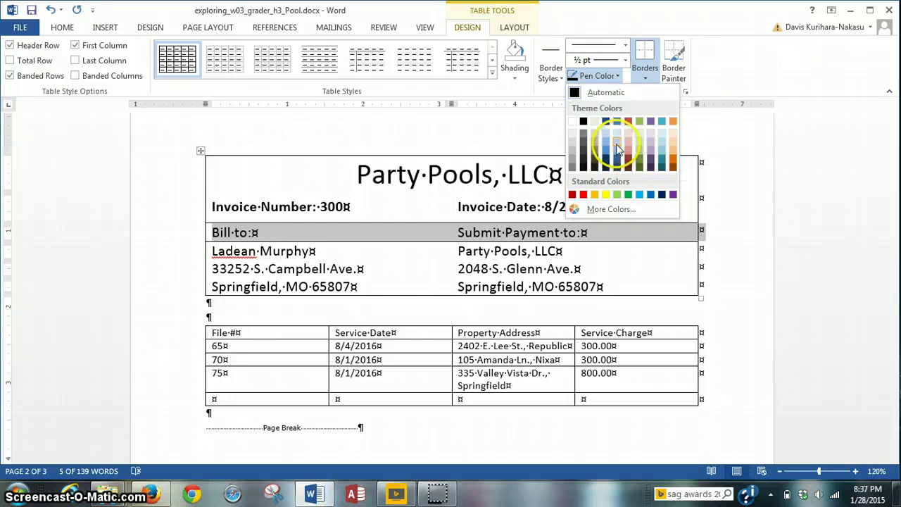
click(615, 143)
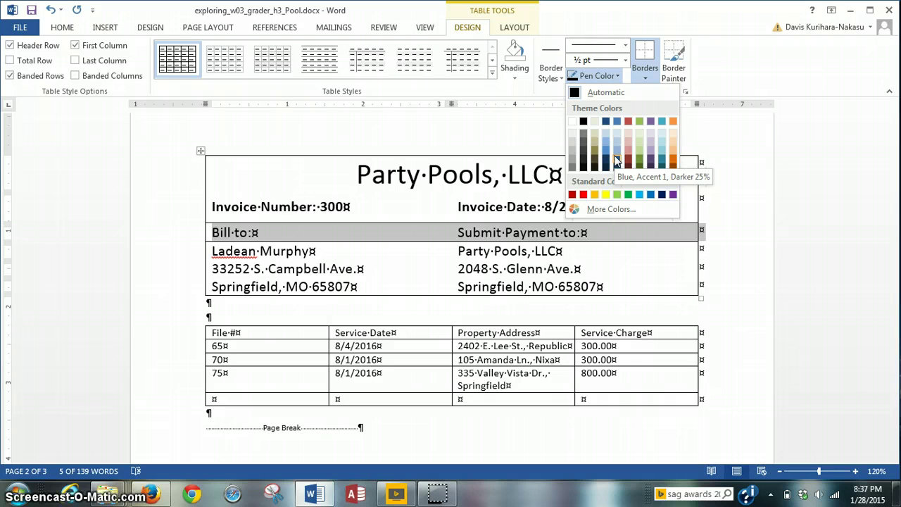
click(615, 160)
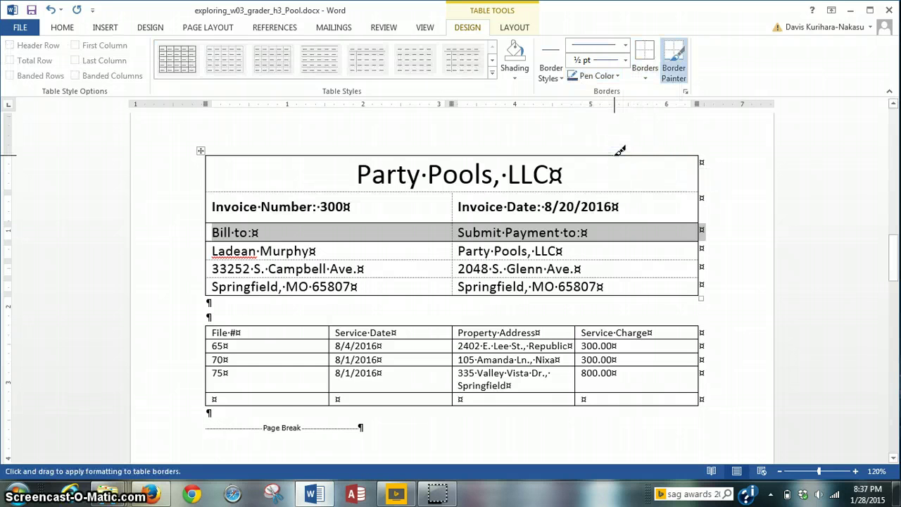
mouse_move(648, 252)
mouse_down()
mouse_move(683, 261)
mouse_move(690, 276)
mouse_move(643, 269)
mouse_up()
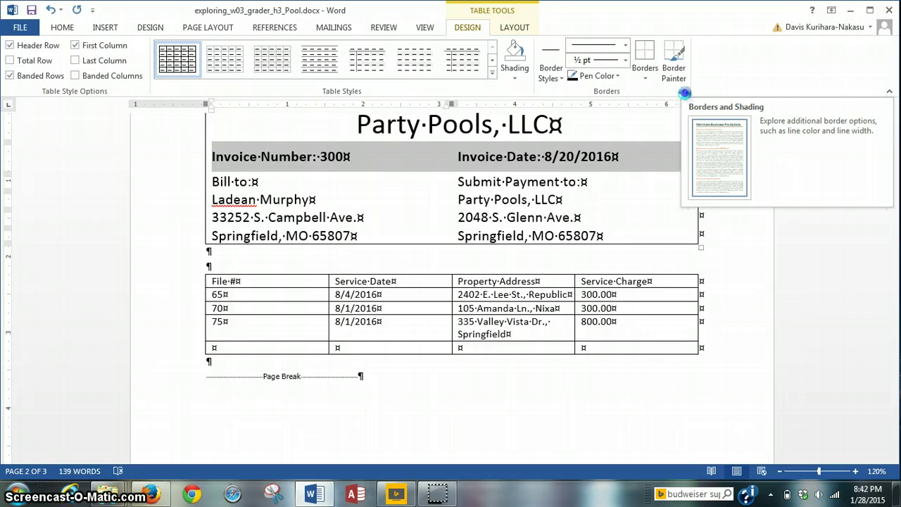
Apply a ½ pt dark blue Box border to the cells of the invoice number and invoice date row
click(686, 96)
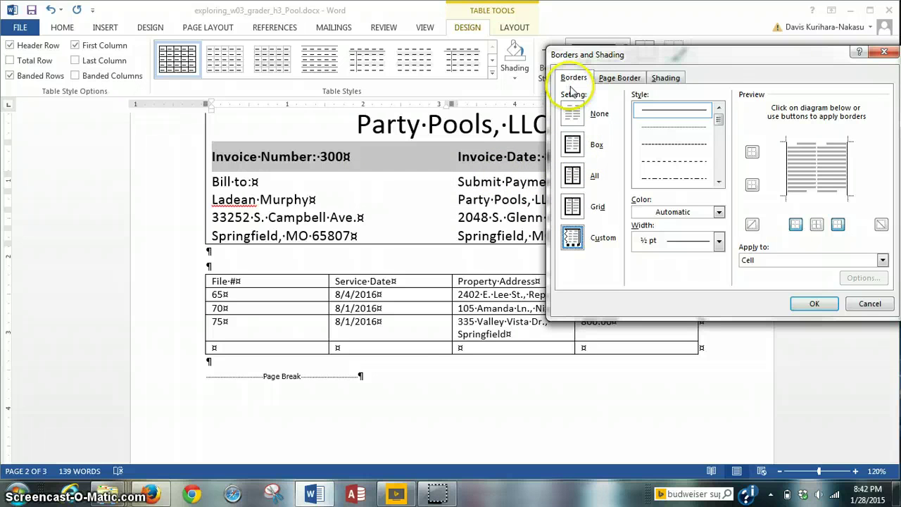
click(582, 150)
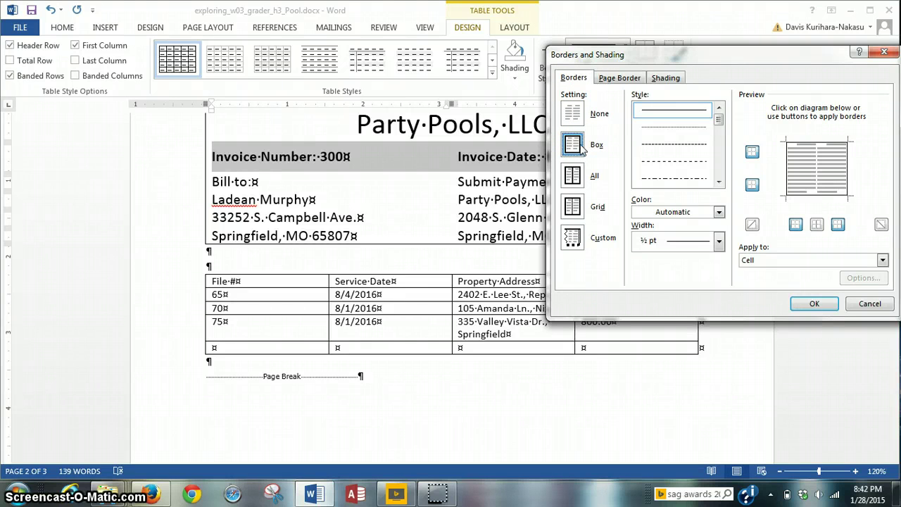
click(719, 213)
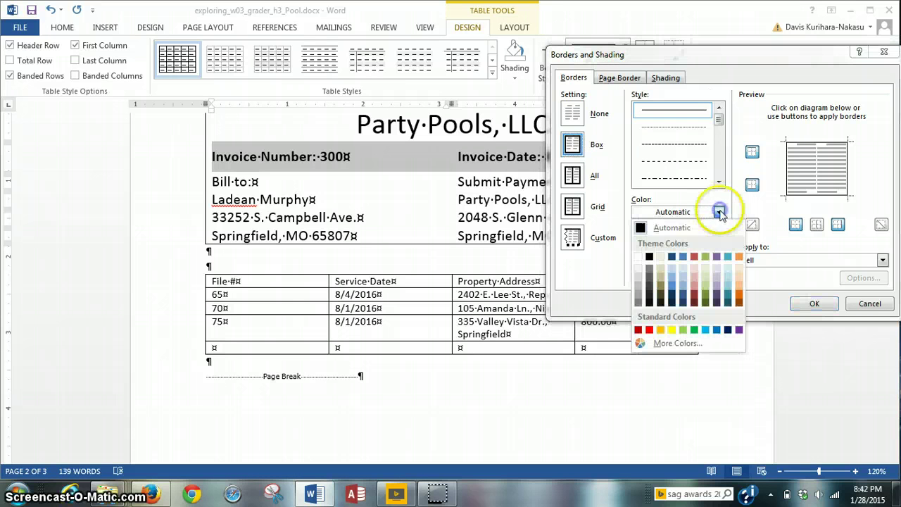
click(683, 300)
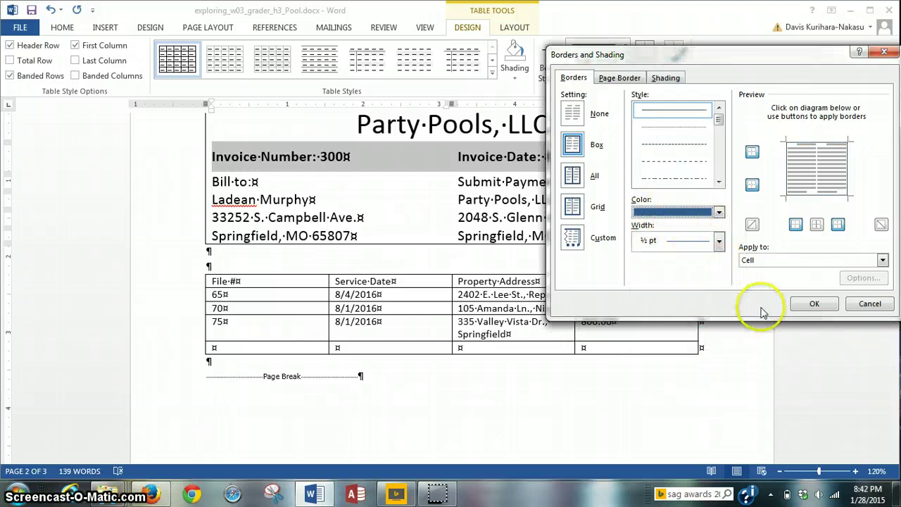
click(809, 305)
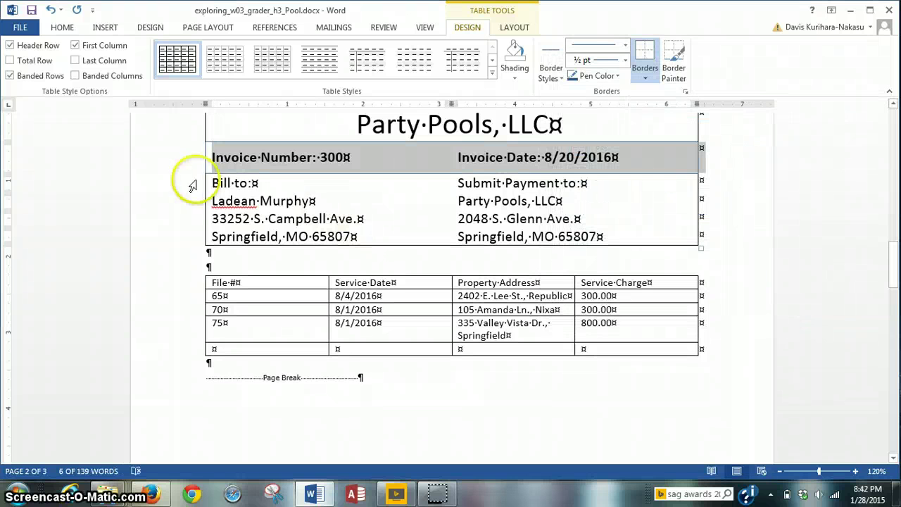
click(176, 208)
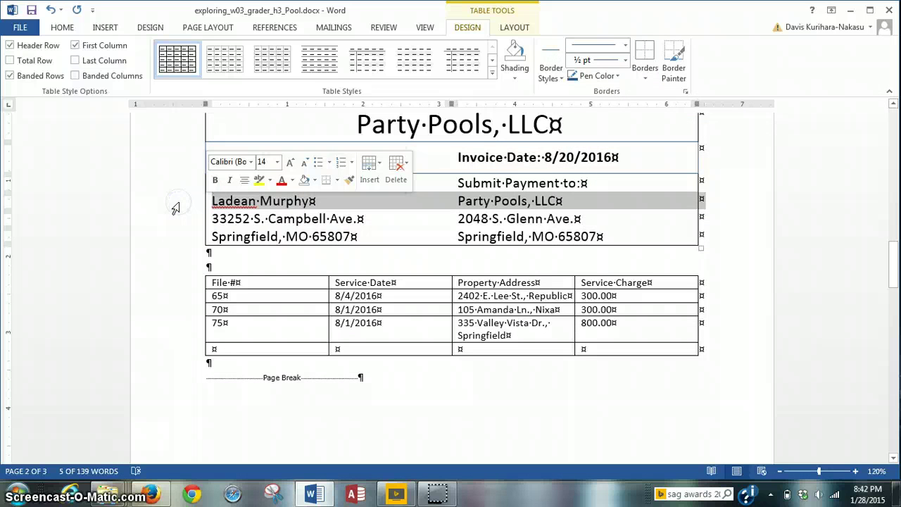
click(239, 260)
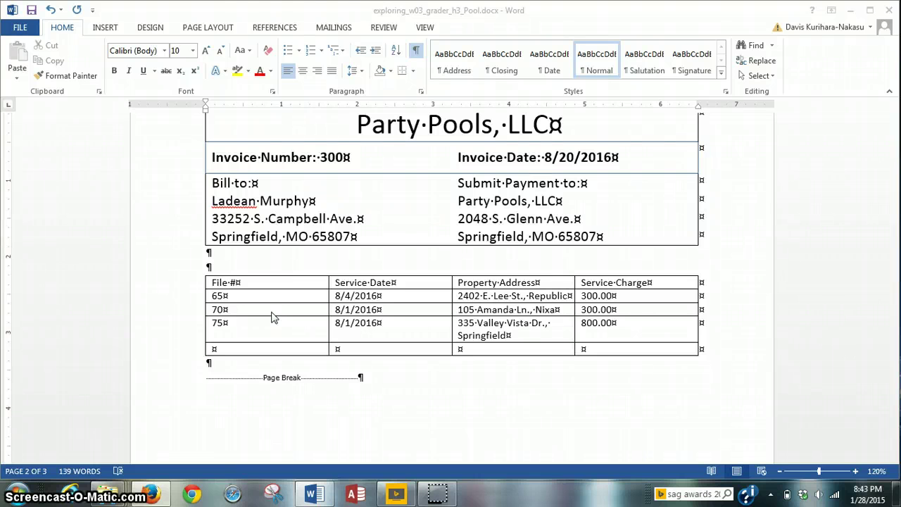
Shade the Party Pools, LLC title row of the heading table with a light blue theme color
click(173, 242)
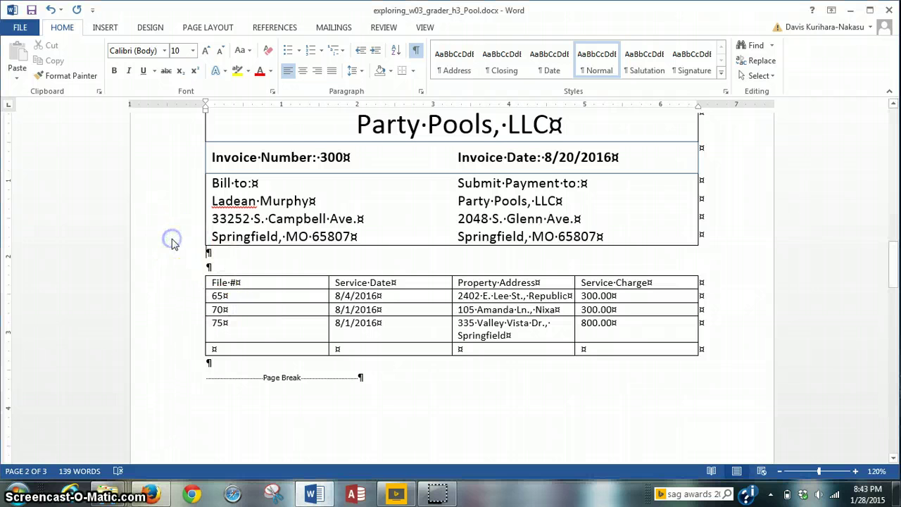
scroll(176, 246, up, 3)
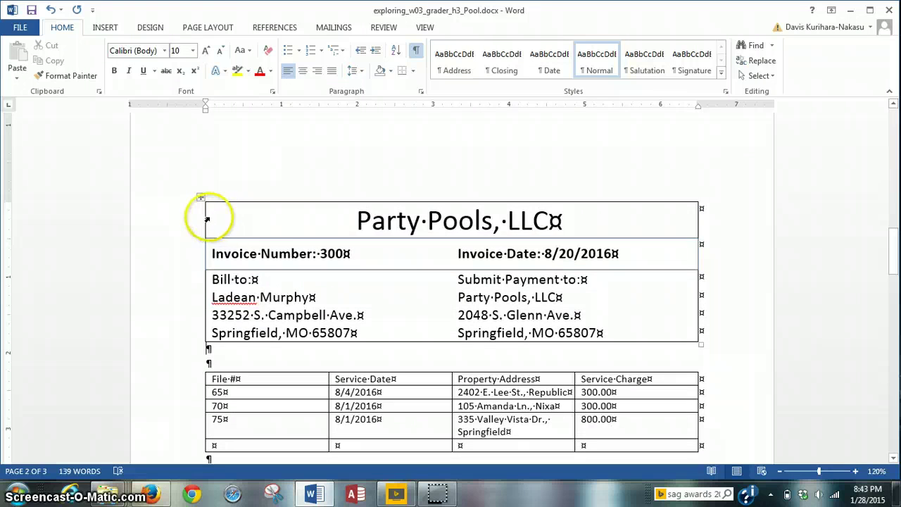
click(206, 218)
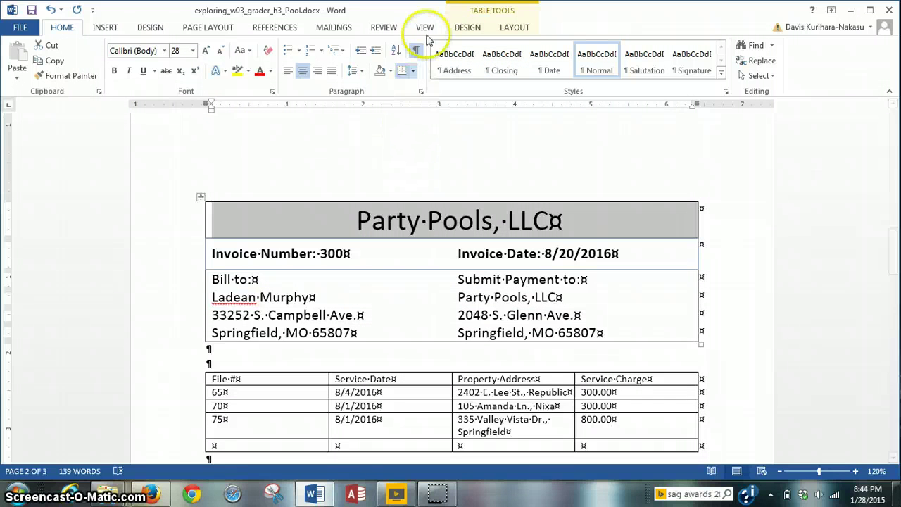
click(467, 28)
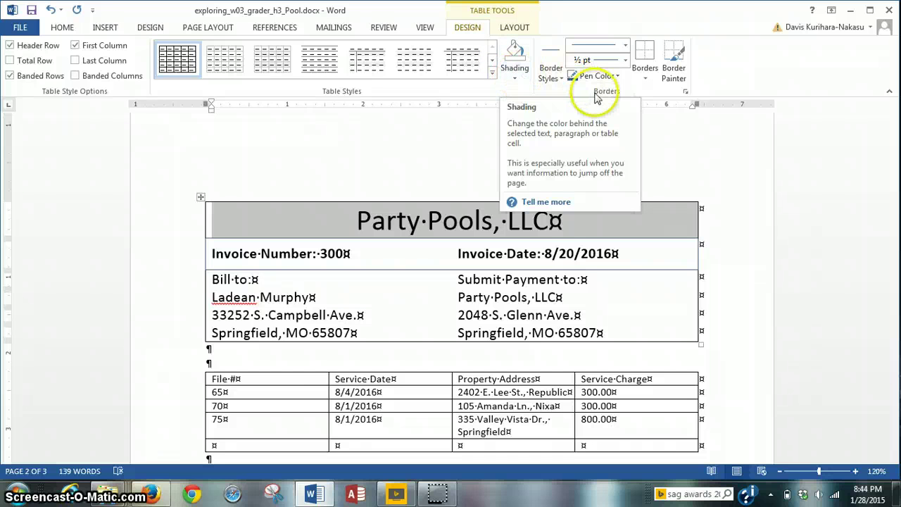
click(517, 76)
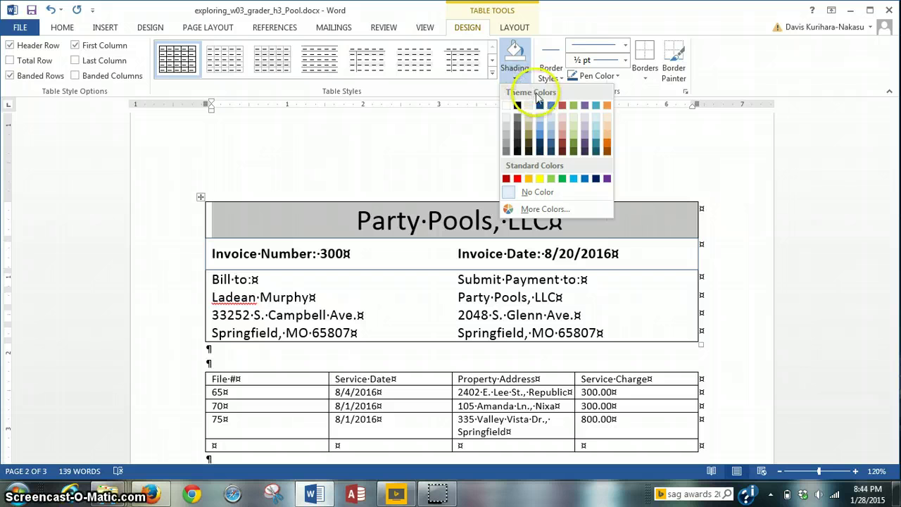
click(551, 139)
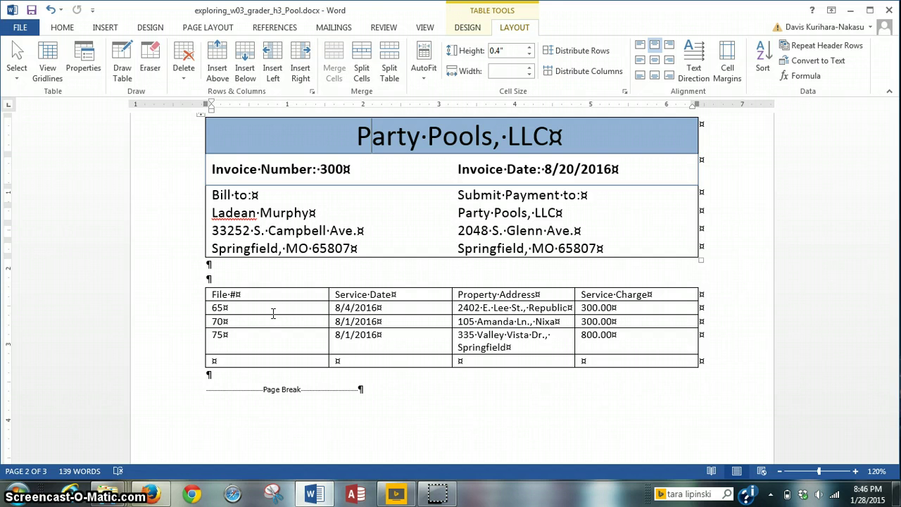
Select the entire service charges table below the heading and set all of its columns to 1" wide
click(173, 321)
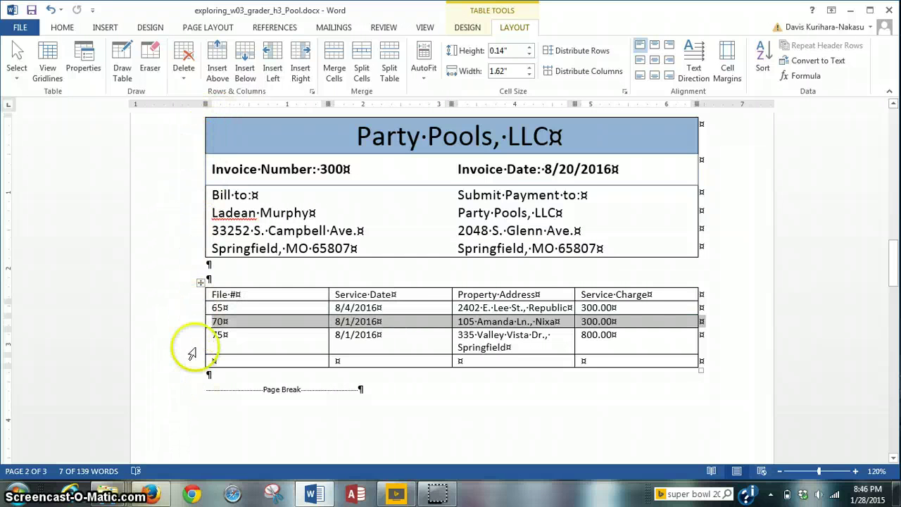
click(200, 282)
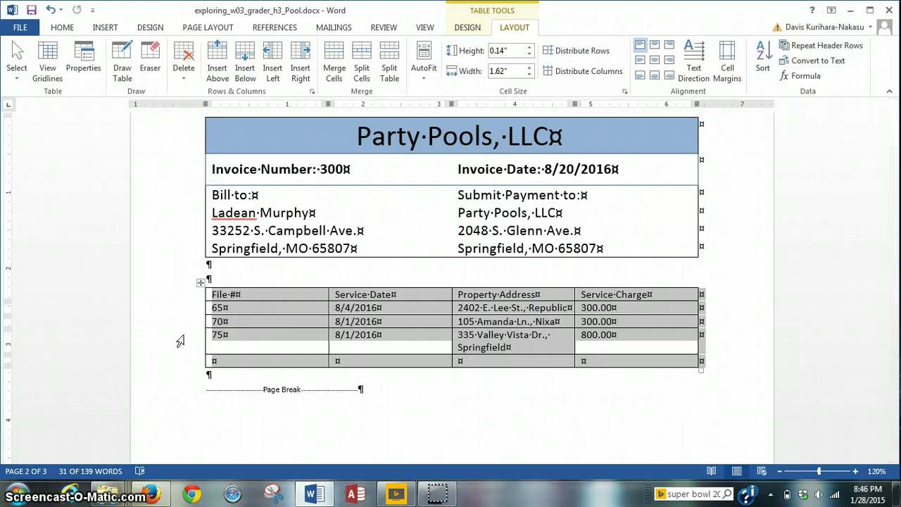
drag(71, 331, 251, 330)
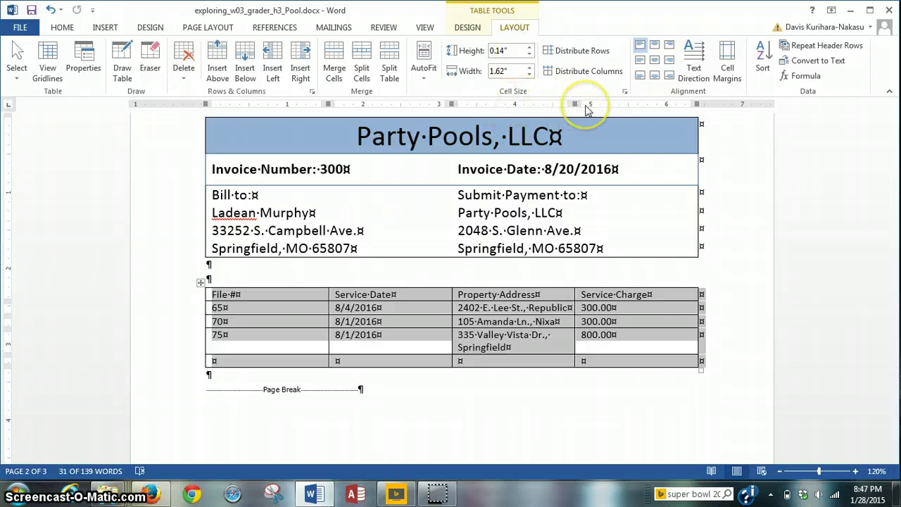
click(529, 75)
click(529, 75)
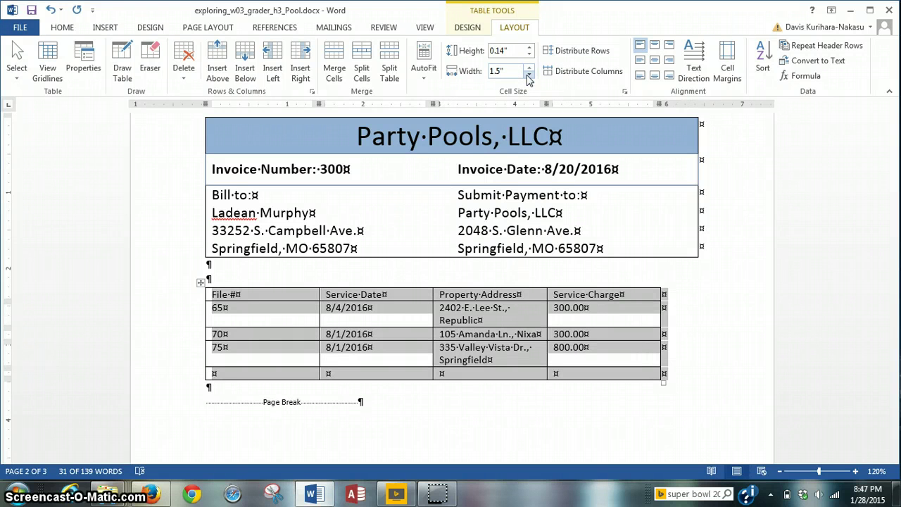
click(529, 75)
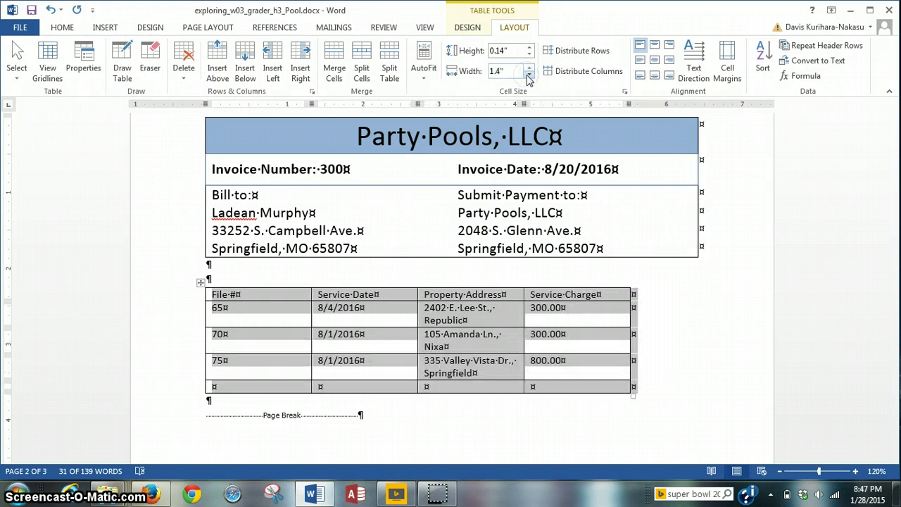
click(529, 75)
click(528, 75)
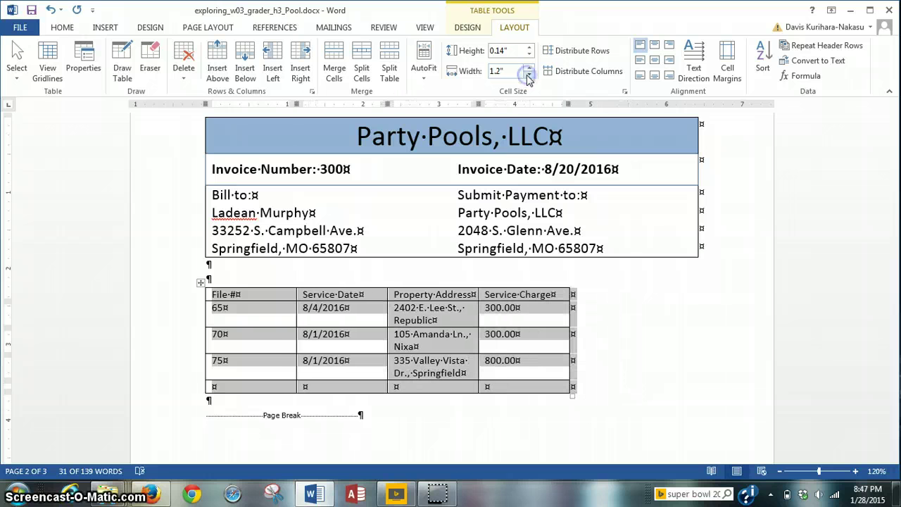
click(528, 75)
click(528, 75)
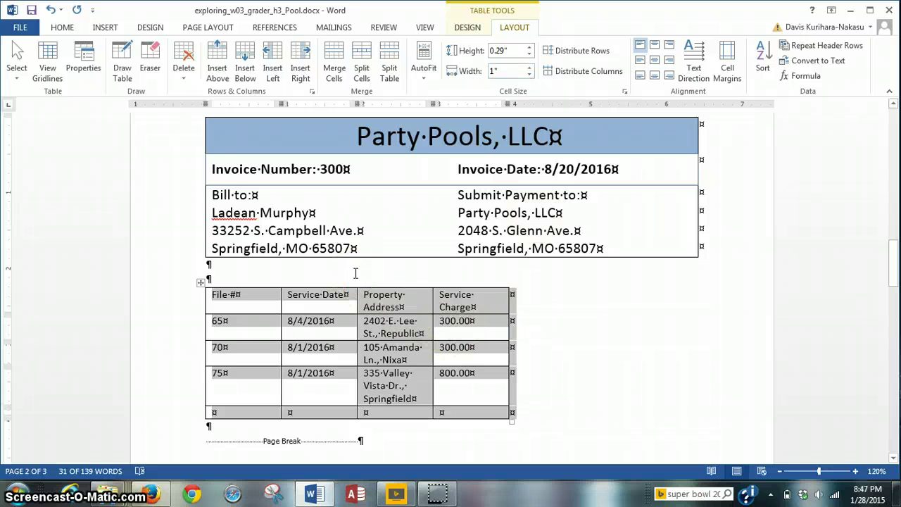
click(437, 492)
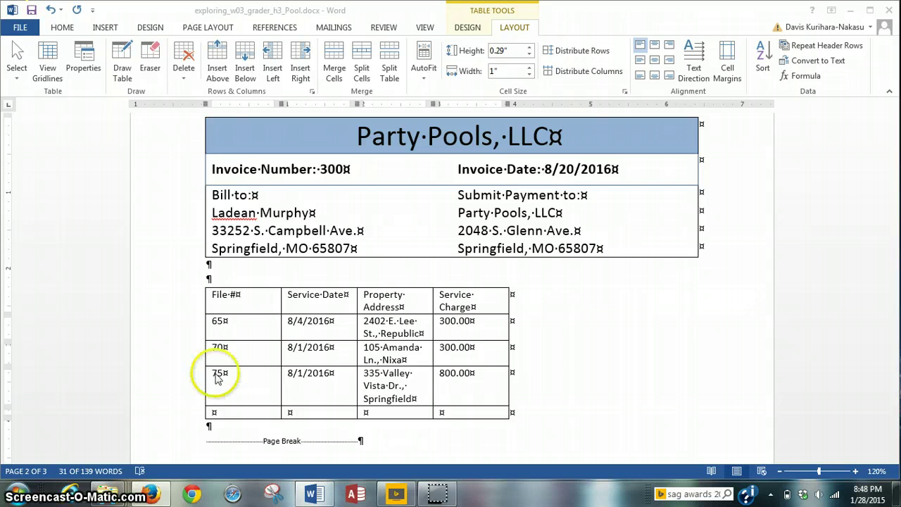
Center the header row cells from File # through Service Charge both horizontally and vertically
click(206, 301)
click(206, 300)
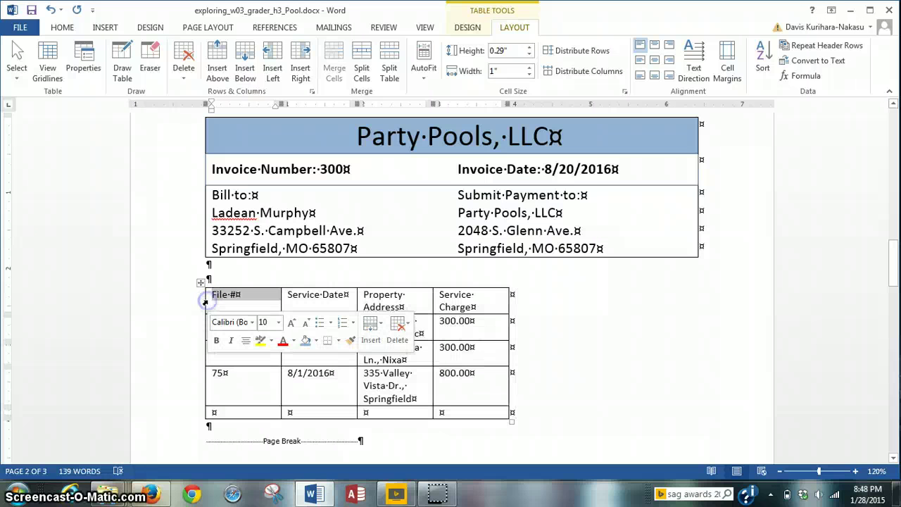
drag(290, 300, 507, 304)
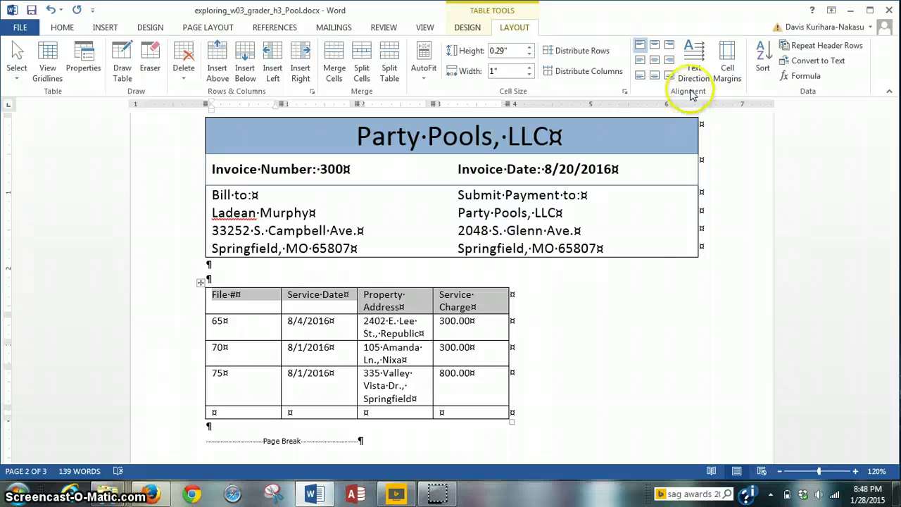
click(654, 62)
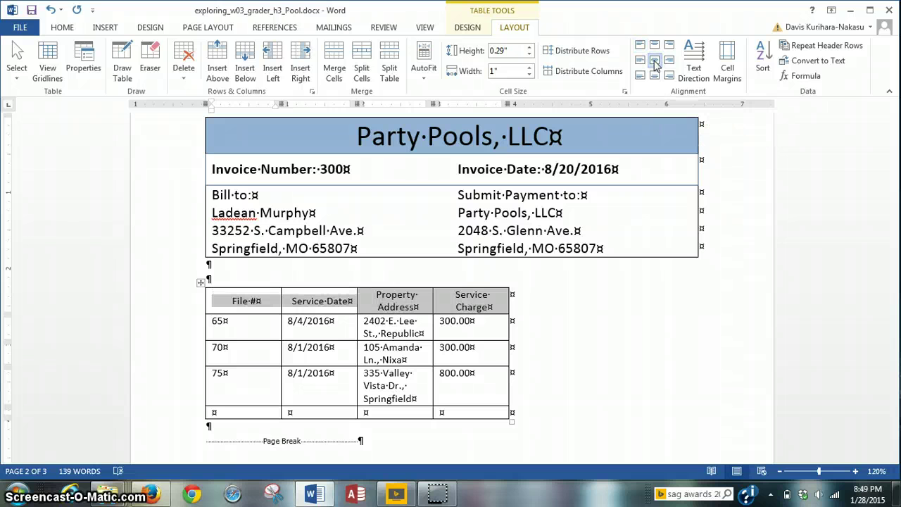
click(589, 316)
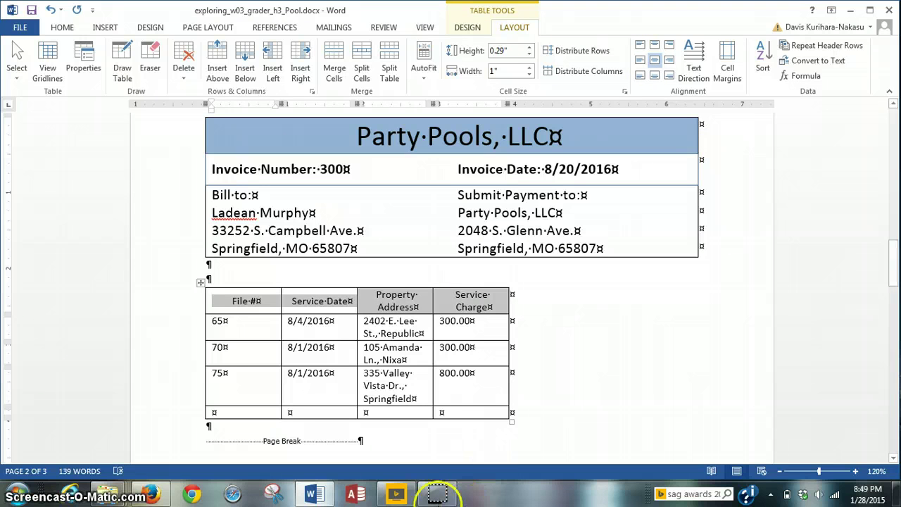
click(437, 493)
click(261, 319)
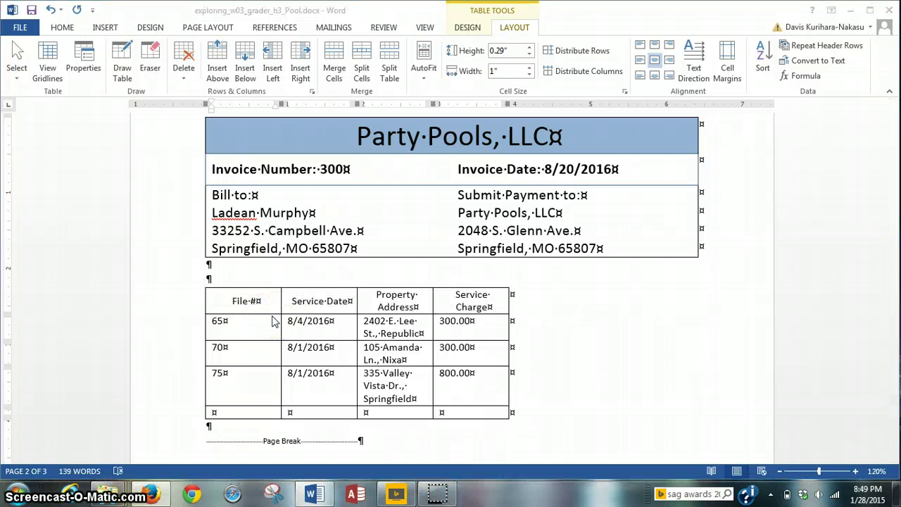
Select the whole Property Address column of the service charges table, including its header and empty last cell
click(375, 301)
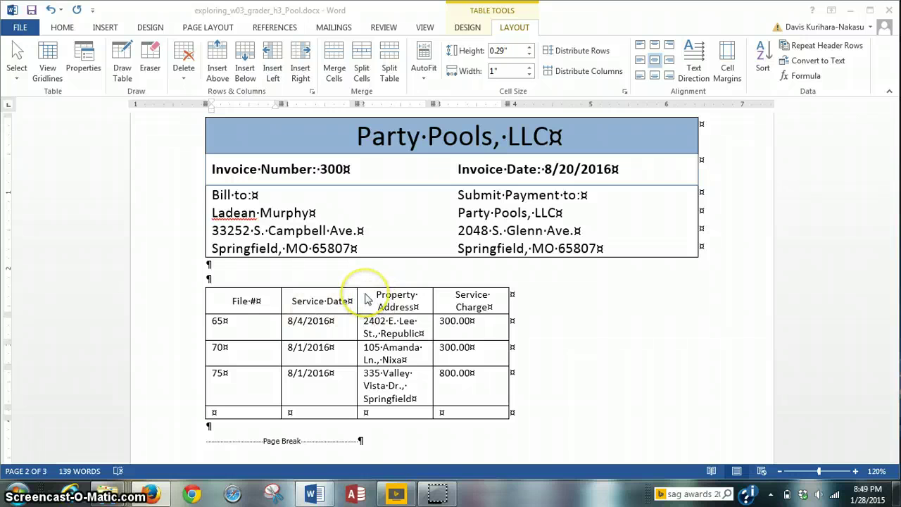
double_click(366, 299)
click(375, 297)
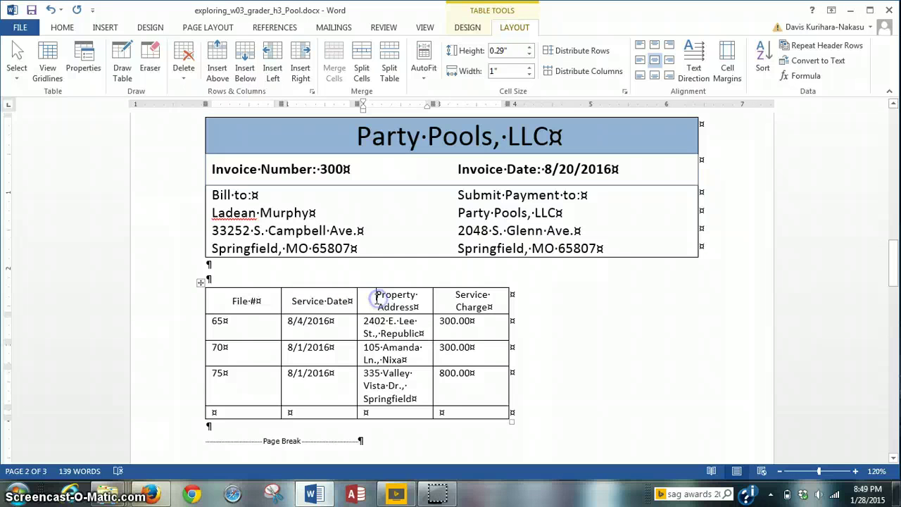
mouse_move(376, 297)
mouse_down()
mouse_move(412, 374)
mouse_move(419, 417)
mouse_up()
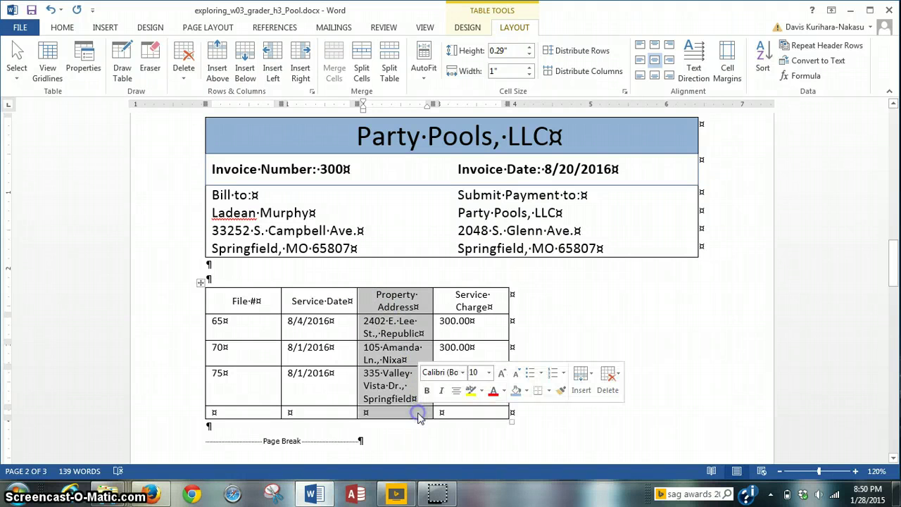